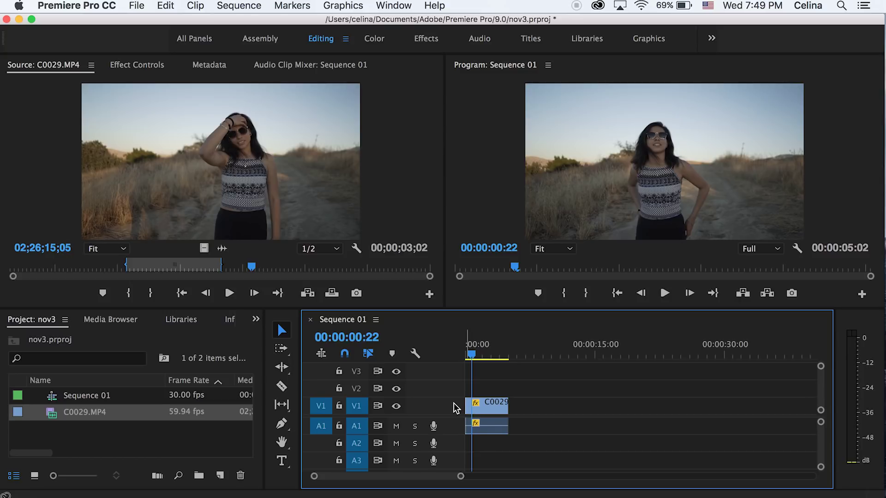
Create an adjustment layer and place it on track V2 over C0029.MP4, matching the clip's length
key(equal)
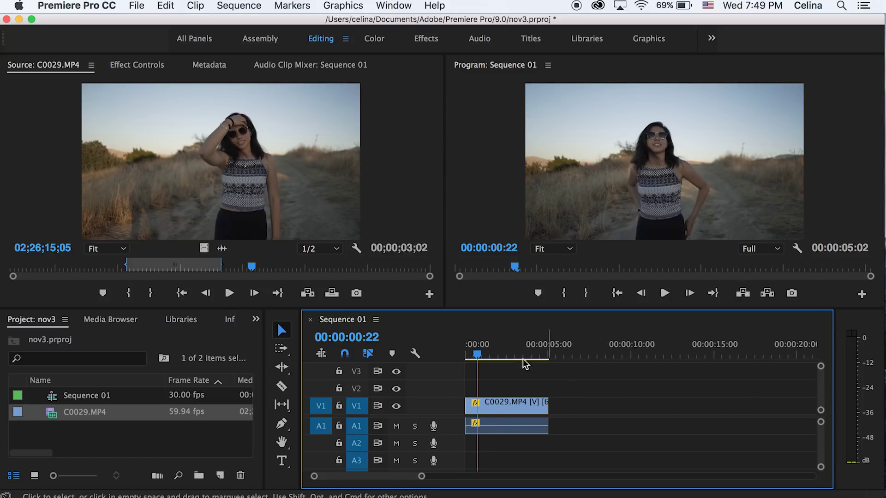
drag(522, 355, 445, 346)
key(space)
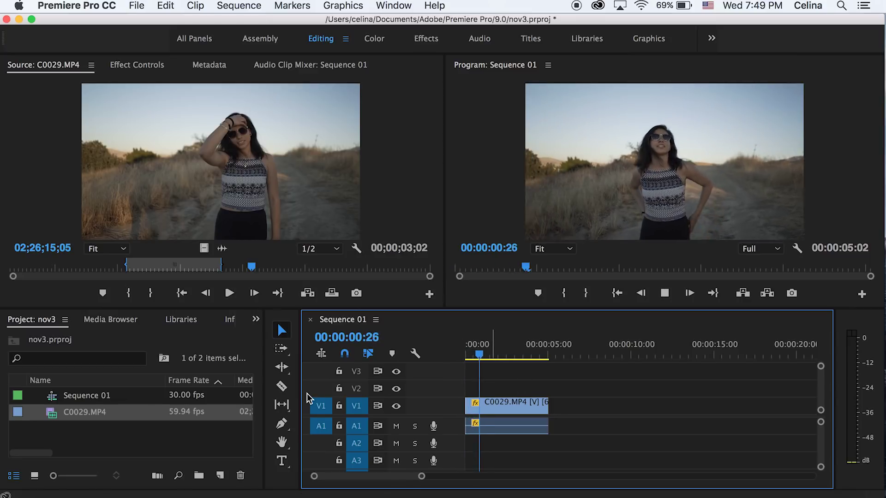
click(222, 477)
click(277, 399)
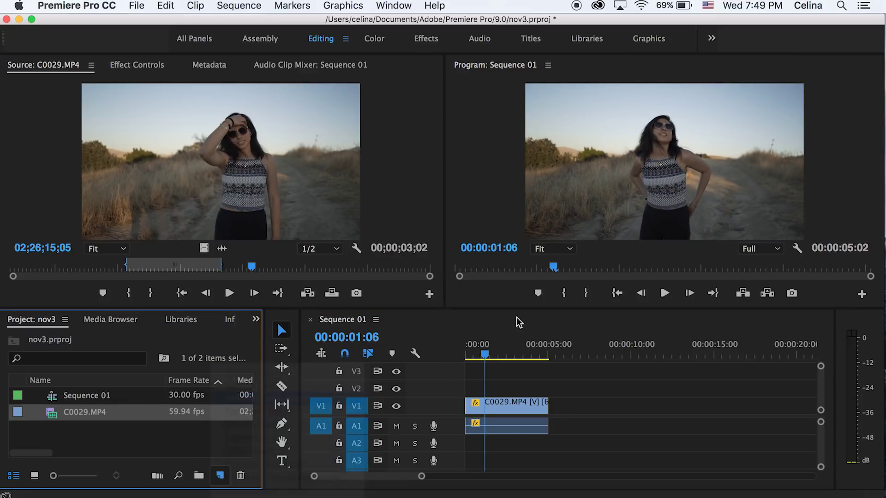
click(513, 322)
drag(120, 396, 548, 387)
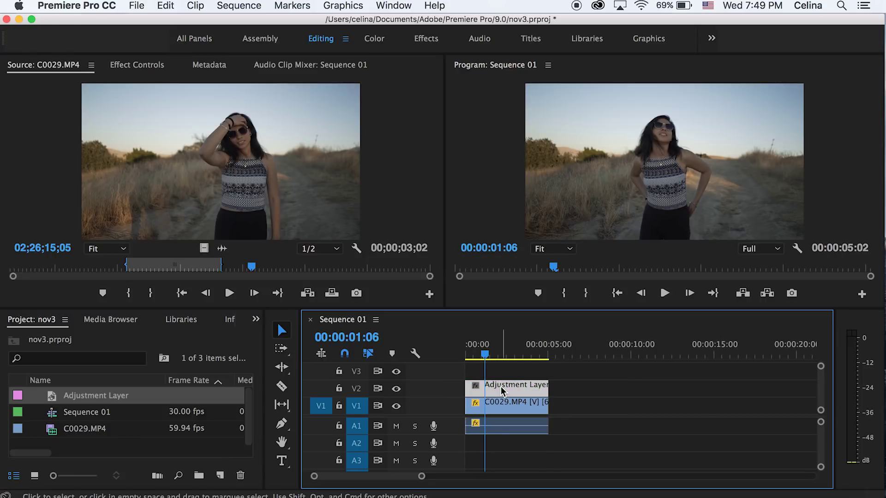
Find the Lumetri Color effect and apply it to the adjustment layer on V2
scroll(193, 323, down, 6)
click(71, 318)
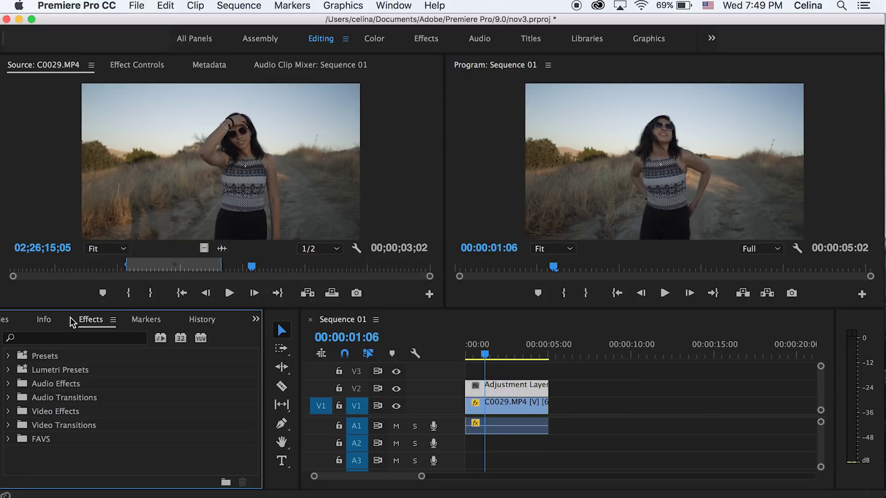
click(88, 340)
text(lumetri)
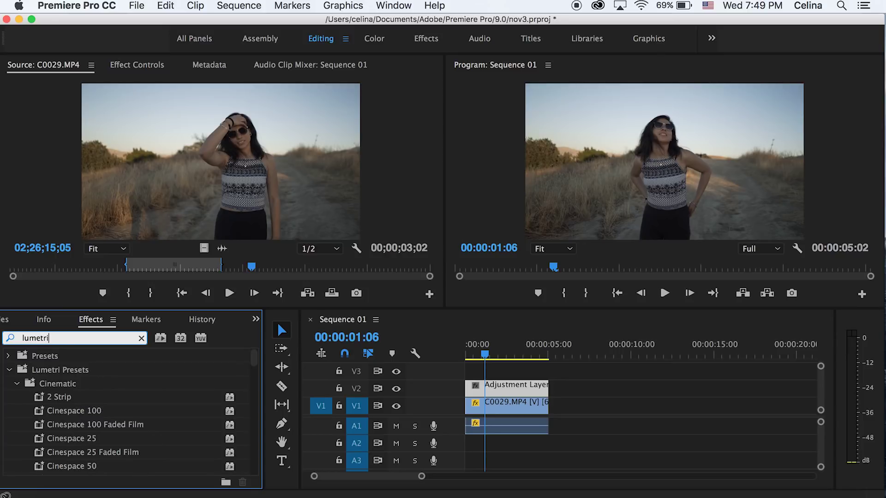
text( color)
click(46, 441)
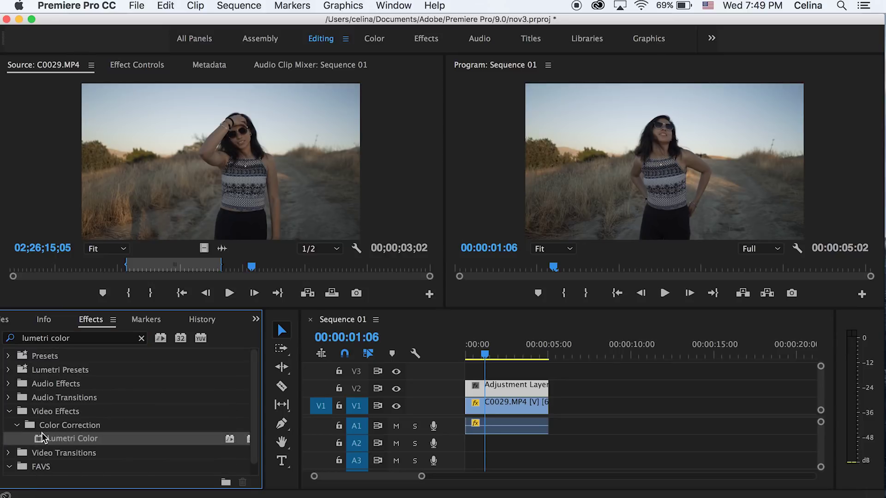
In the Creative section of Lumetri Color, shift the Highlight Tint toward magenta and set Tint Balance to 69.0
click(136, 68)
scroll(405, 196, down, 5)
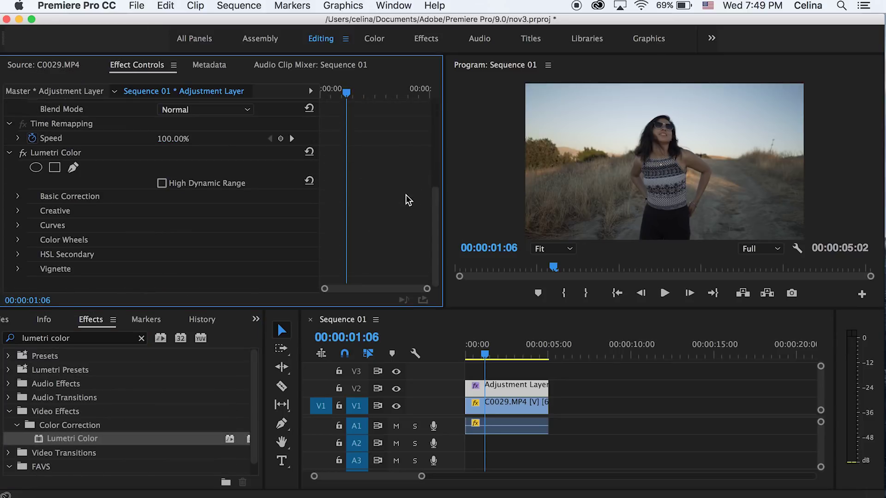
click(17, 209)
scroll(19, 216, down, 3)
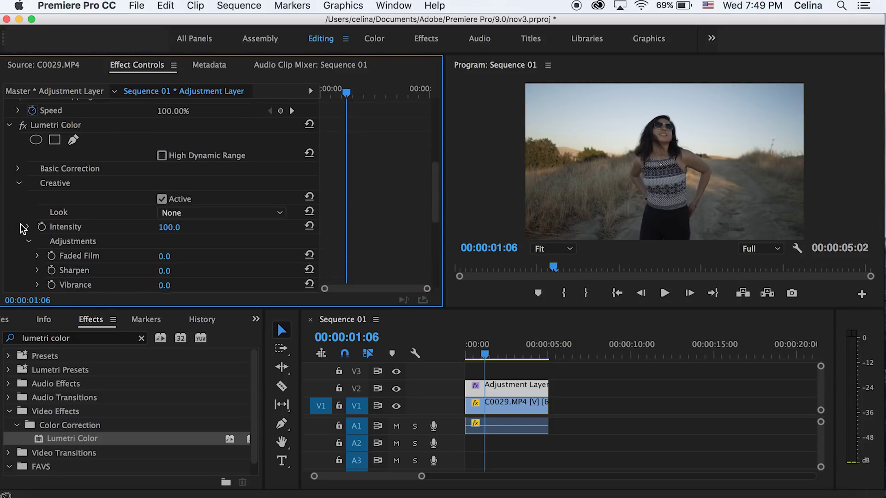
scroll(20, 224, down, 4)
drag(234, 208, 239, 204)
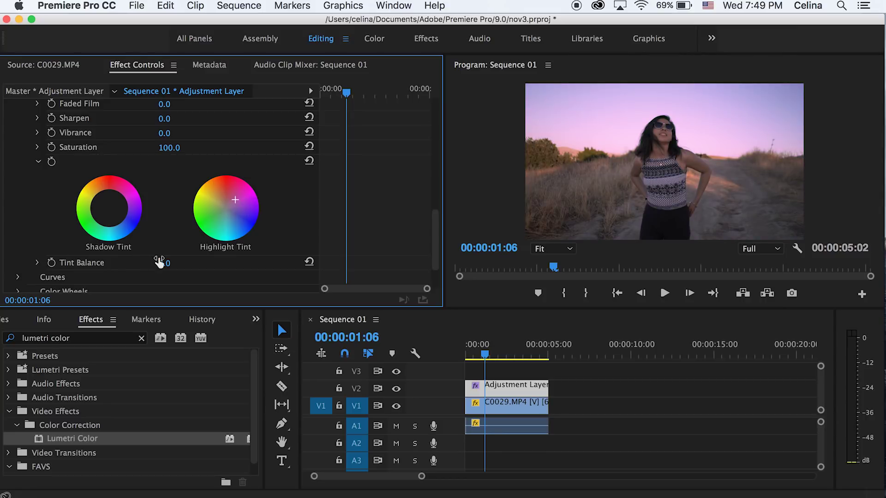
drag(161, 263, 176, 264)
drag(235, 200, 242, 195)
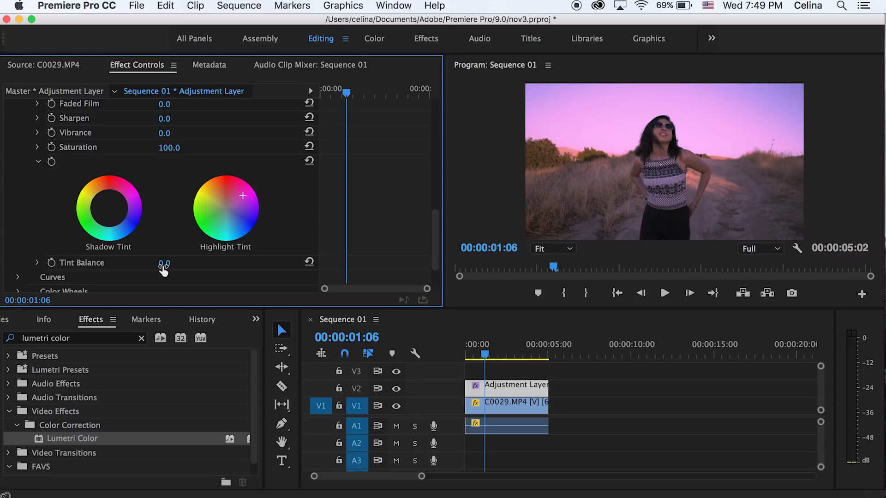
drag(163, 266, 178, 266)
Apply the Sharpen effect to the adjustment layer and set Sharpen Amount to 68
click(596, 410)
click(525, 388)
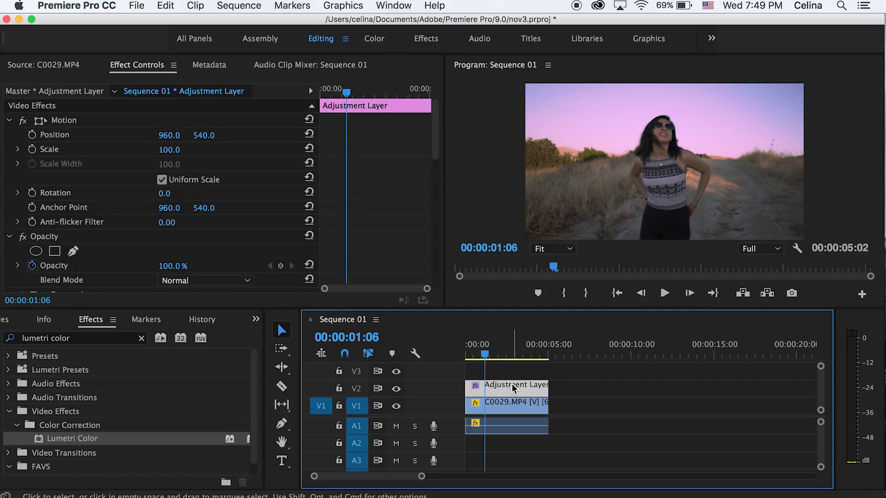
click(141, 338)
click(103, 341)
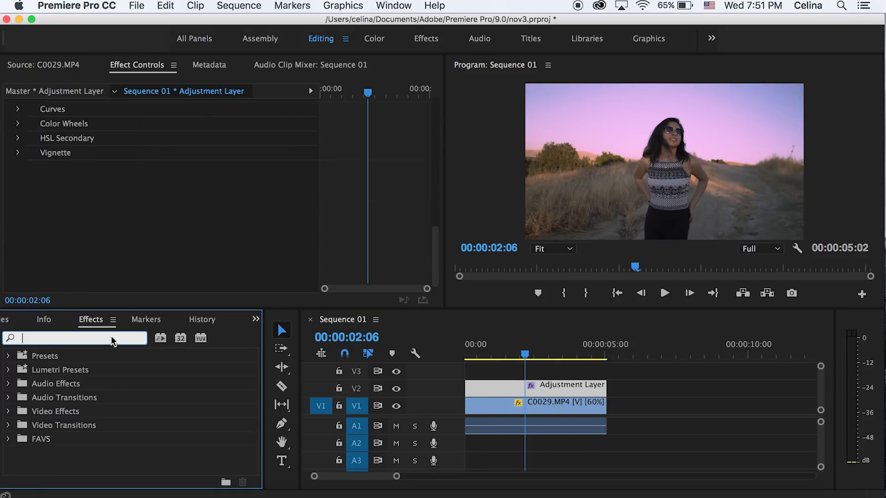
text(sharpen)
scroll(65, 431, down, 5)
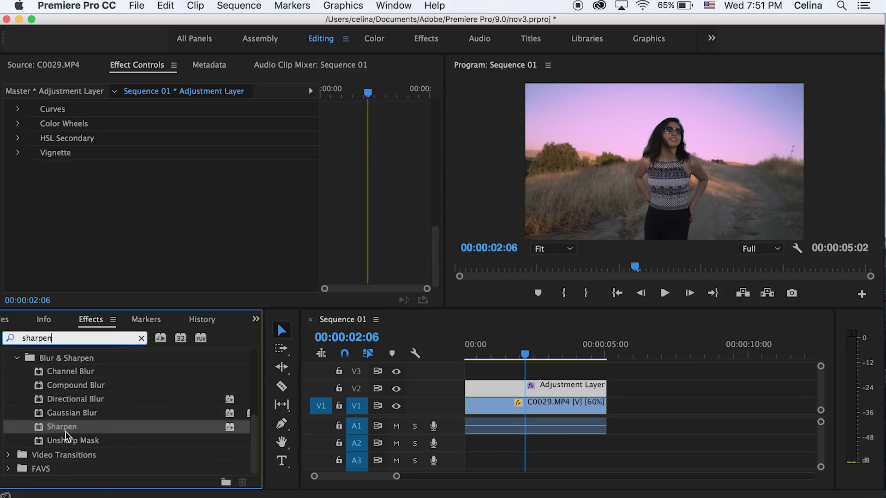
drag(40, 424, 567, 387)
scroll(170, 213, up, 3)
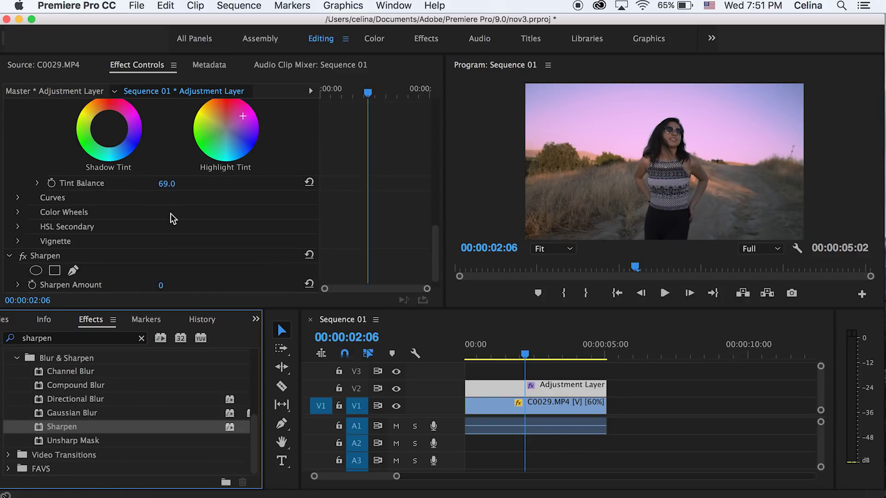
drag(163, 273, 177, 272)
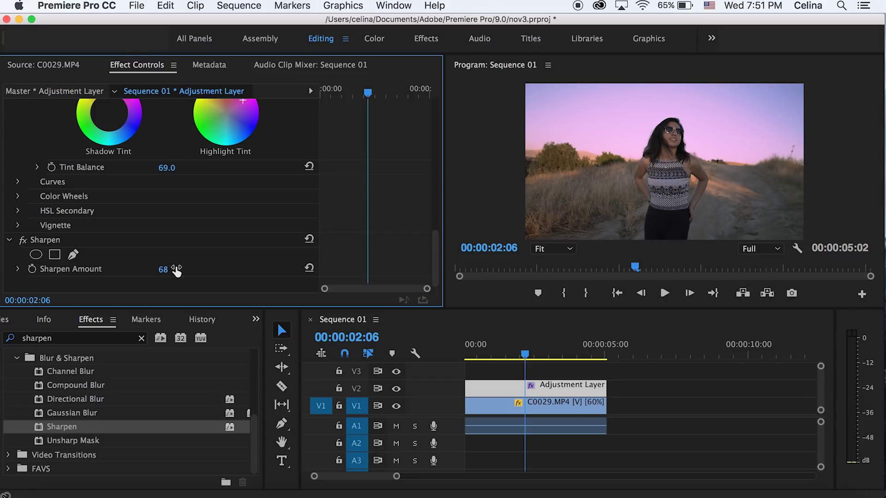
Apply the Noise effect to the adjustment layer and set Amount of Noise to 29.0%
click(141, 339)
click(109, 336)
text(noise)
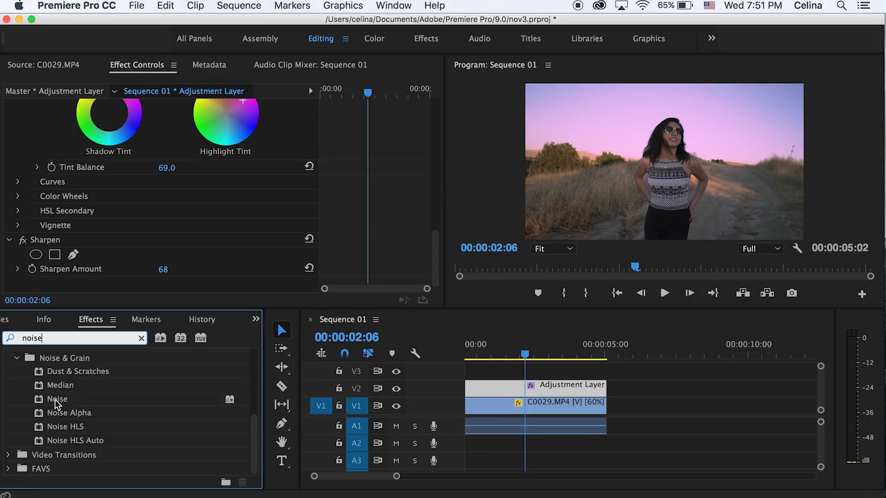
drag(55, 400, 74, 215)
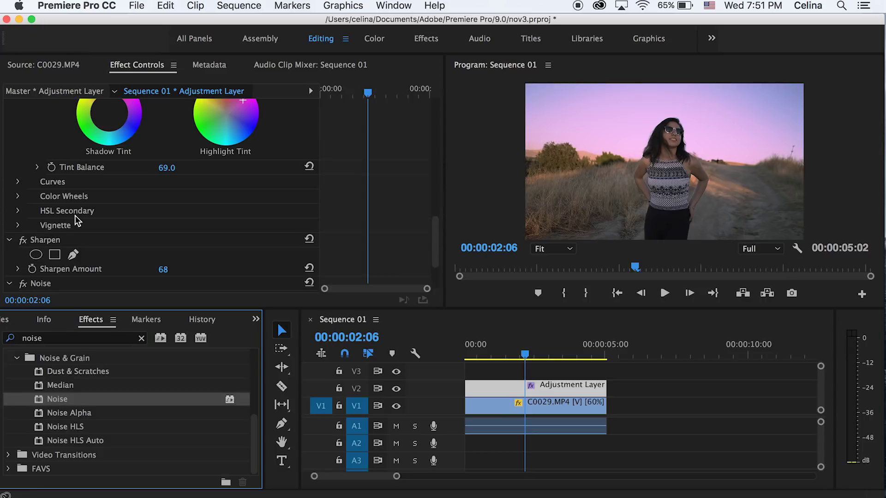
drag(162, 241, 176, 241)
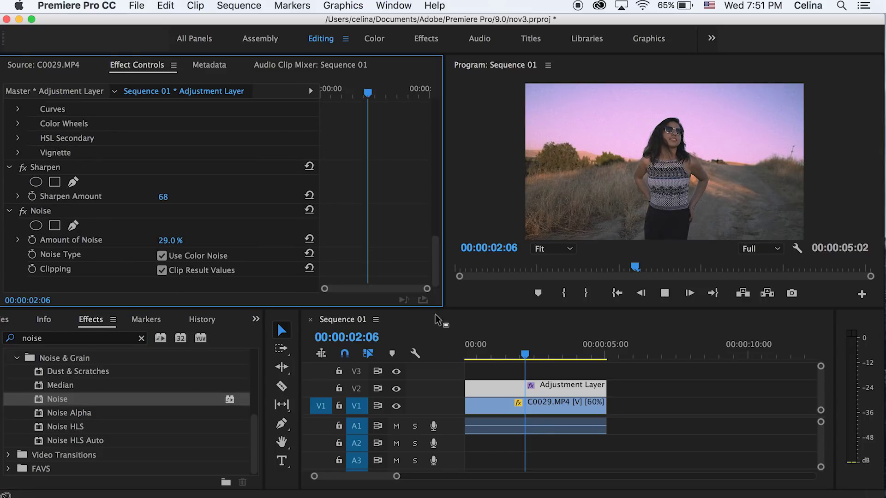
Play back parts of the sequence to check the look of the tint, sharpening and noise
key(space)
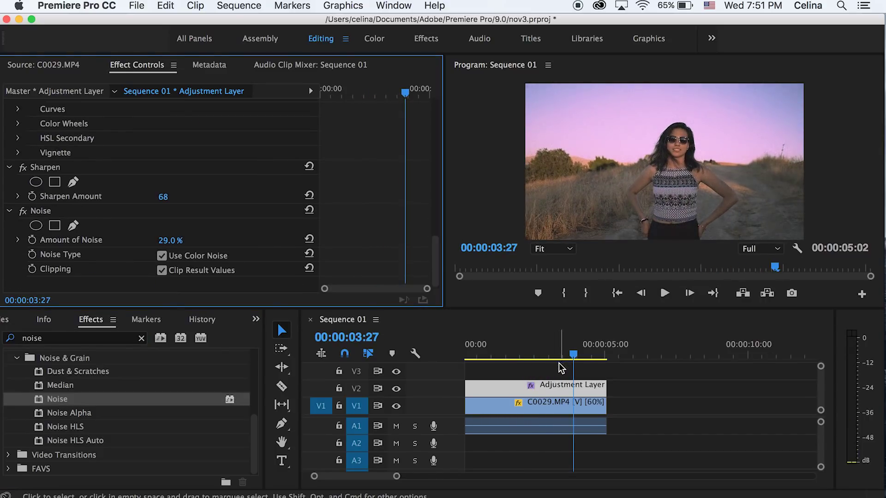
scroll(572, 384, down, 5)
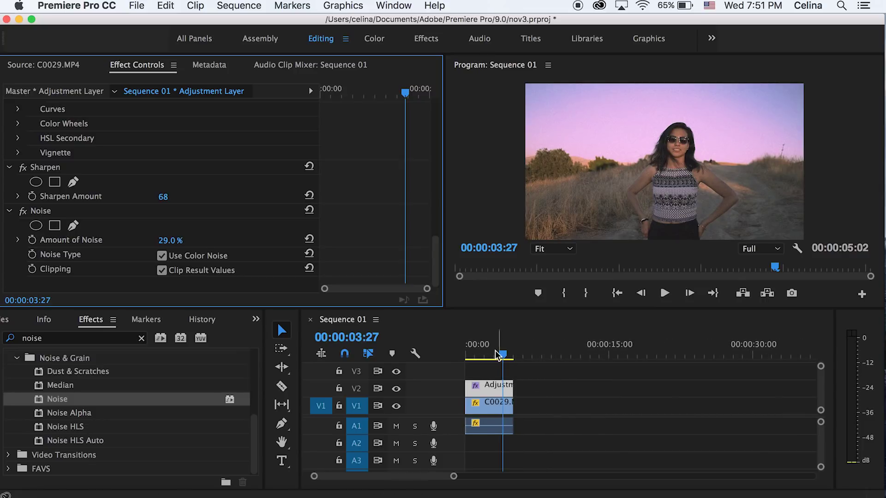
drag(498, 349, 488, 354)
key(space)
scroll(475, 362, up, 2)
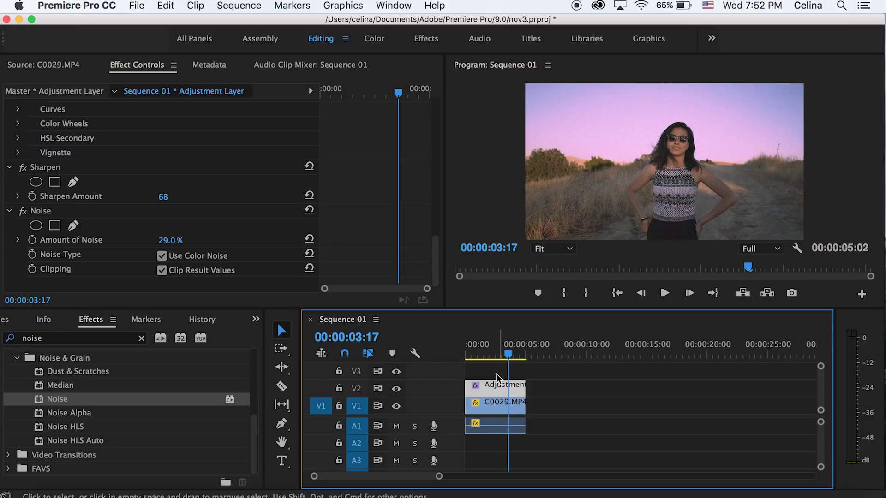
drag(495, 351, 492, 345)
key(space)
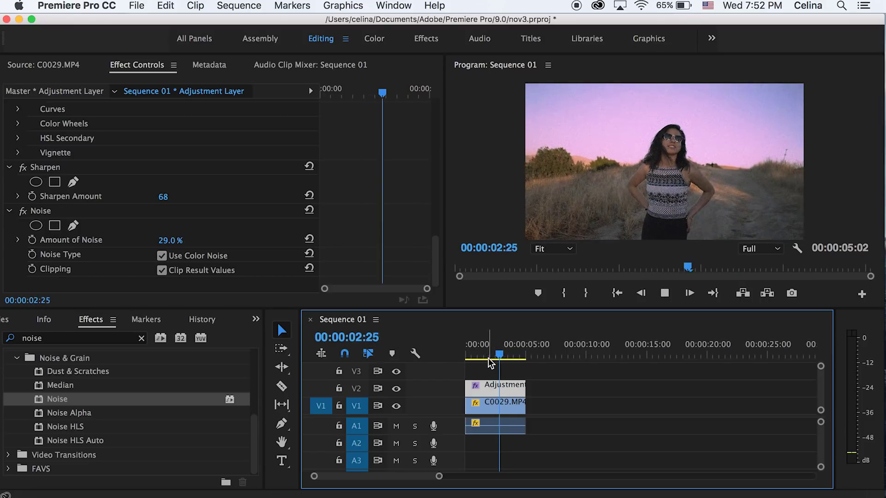
key(space)
Apply Channel Blur to the adjustment layer with Red Blurriness around 15 and Repeat Edge Pixels enabled, and preview it
click(141, 340)
click(93, 336)
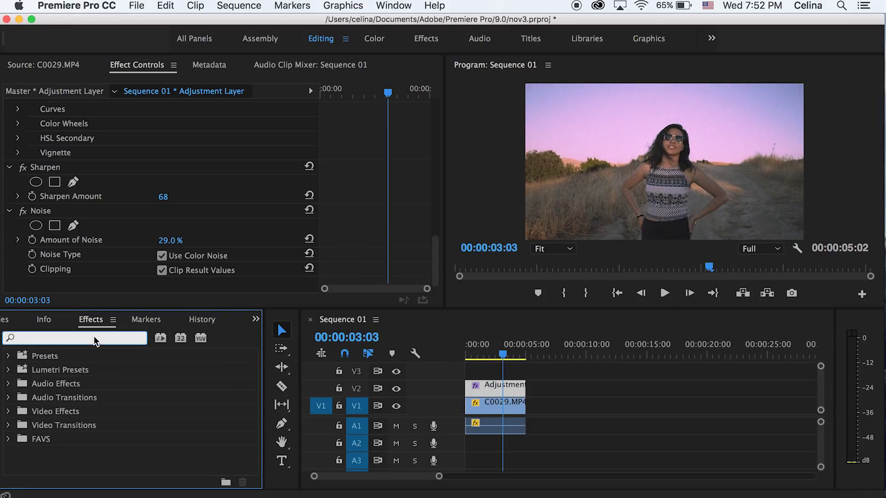
text(channel bl)
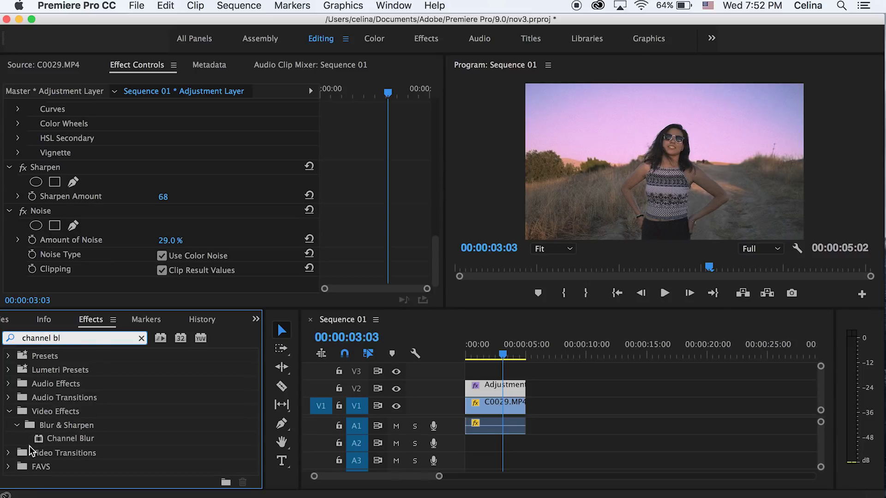
drag(65, 438, 95, 204)
scroll(94, 204, down, 4)
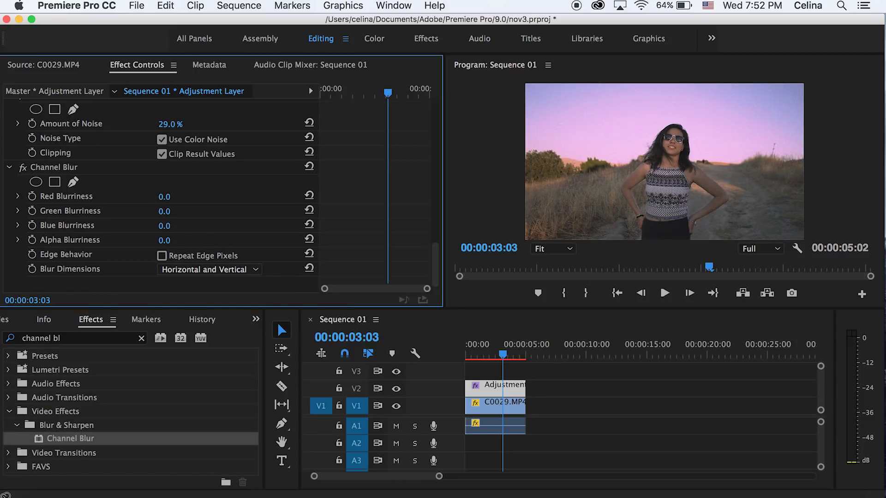
mouse_move(160, 197)
mouse_down()
mouse_move(203, 196)
mouse_move(174, 197)
mouse_up()
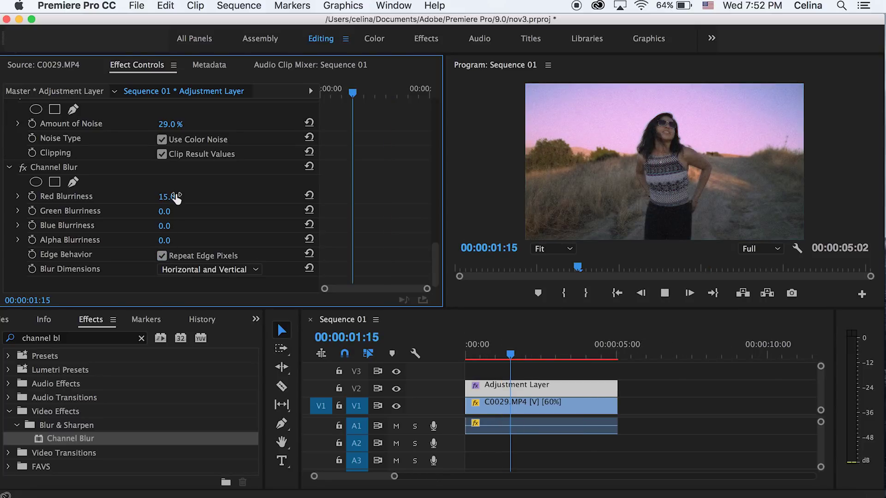
key(space)
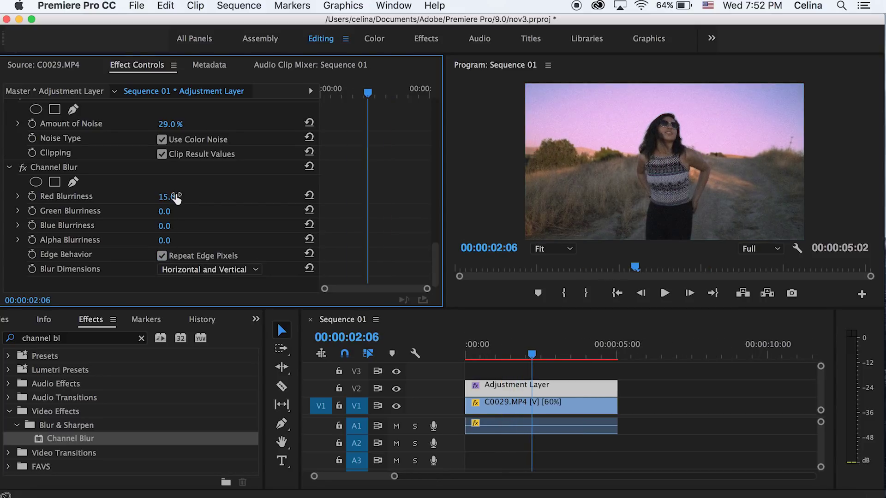
Move the adjustment layer from V2 up to the track above V3, leaving V2 and V3 empty
click(683, 403)
click(587, 388)
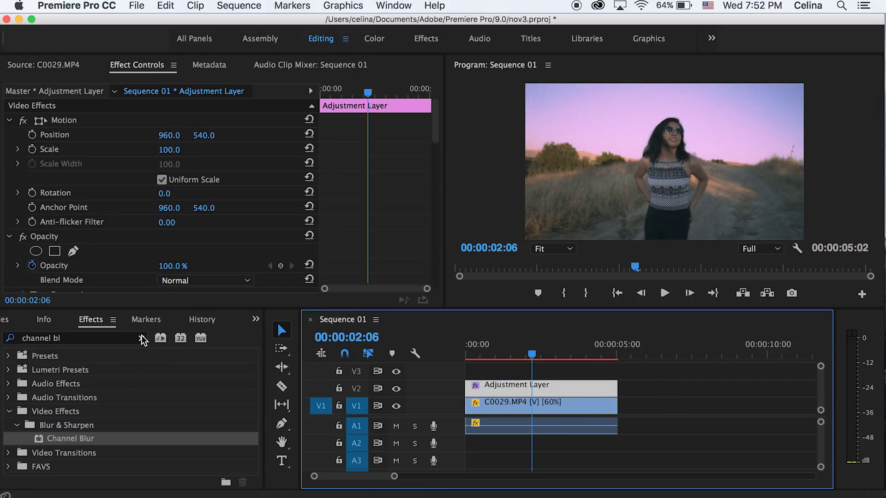
scroll(397, 274, down, 1)
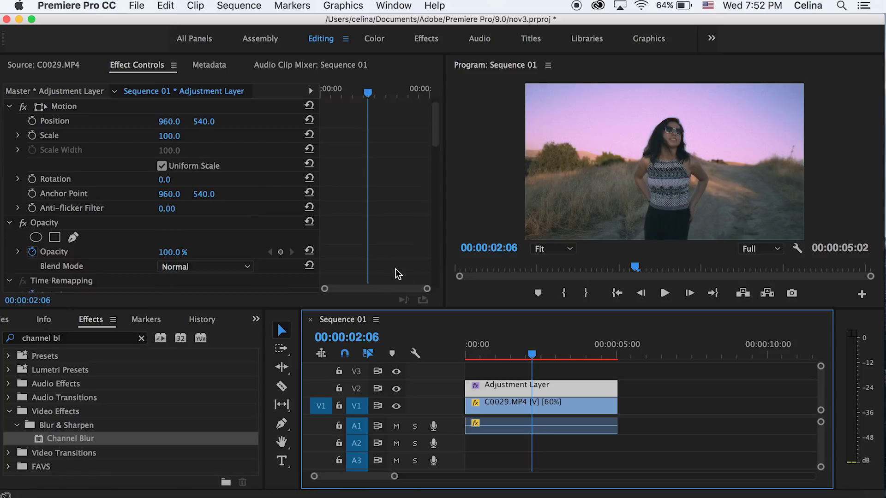
scroll(398, 273, down, 5)
click(712, 391)
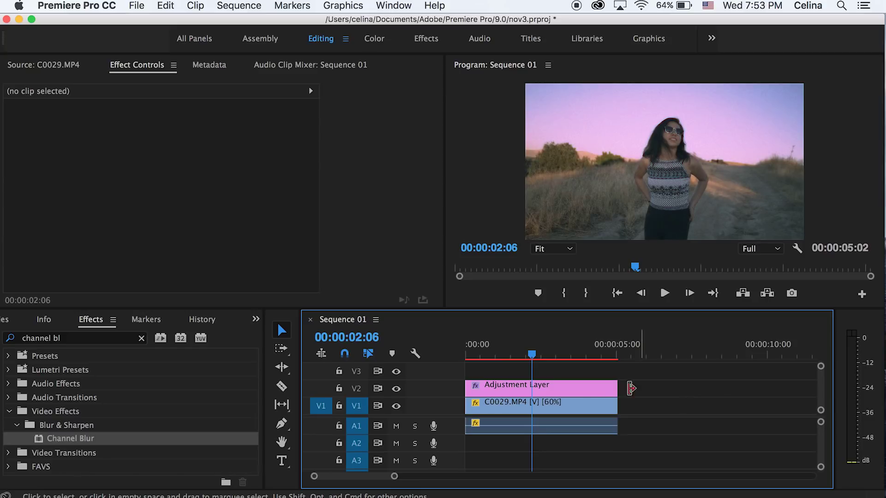
scroll(599, 384, down, 4)
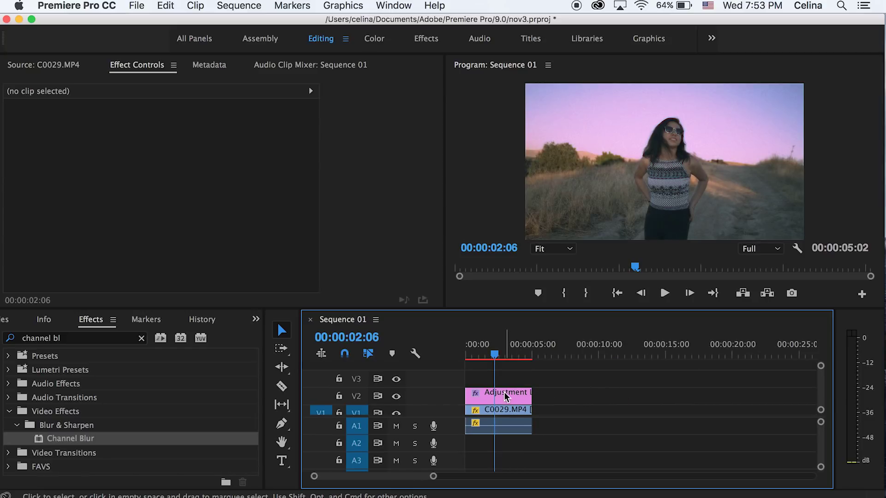
drag(505, 394, 508, 368)
Apply the Color Balance (RGB) effect to the C0029.MP4 clip on V1
click(494, 404)
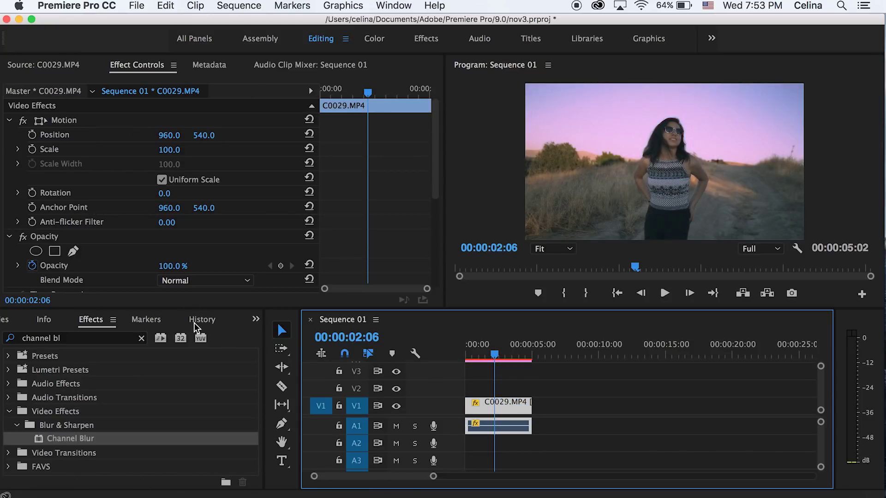
click(141, 338)
text(rgb)
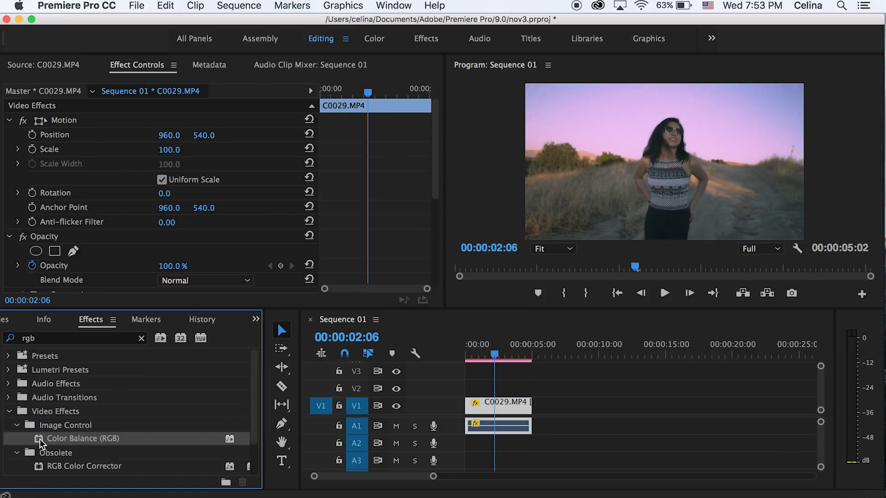
drag(83, 438, 87, 241)
scroll(86, 240, up, 4)
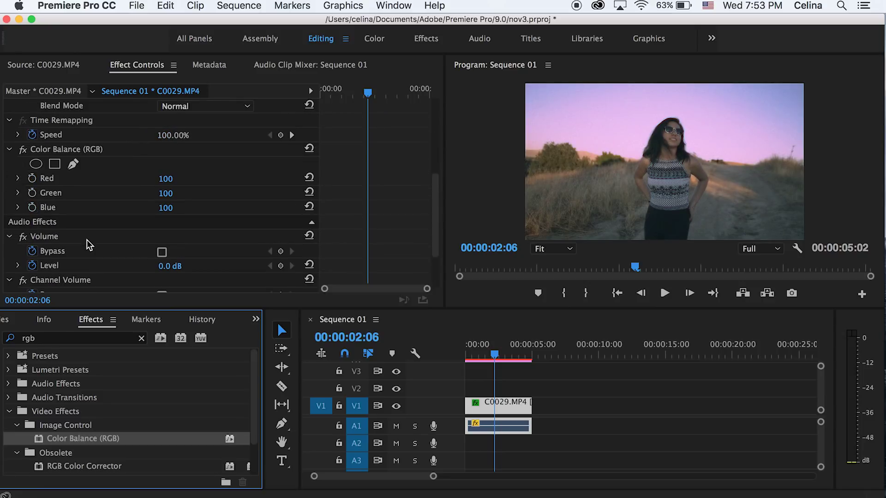
Set the Opacity blend mode of the C0029.MP4 clip on V1 to Screen
scroll(195, 150, up, 2)
click(195, 172)
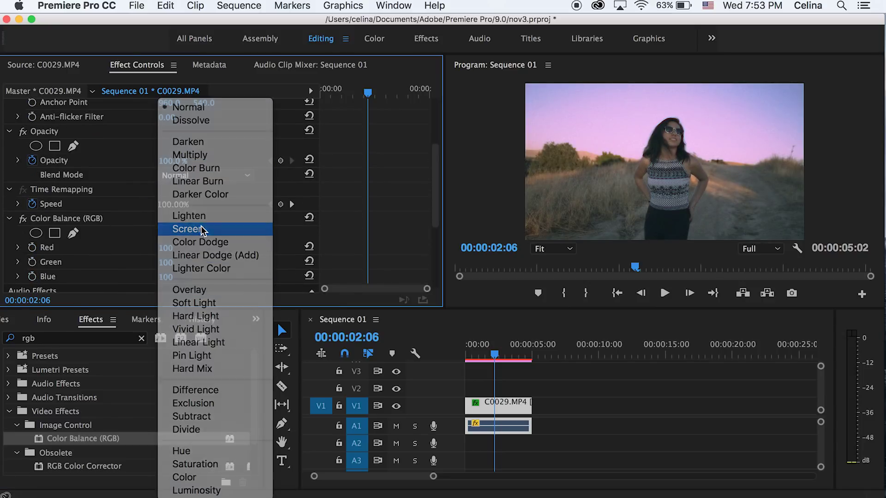
click(201, 229)
Duplicate the C0029.MP4 clip from V1 onto V2 and V3, aligned at the sequence start
click(485, 400)
drag(485, 393, 488, 368)
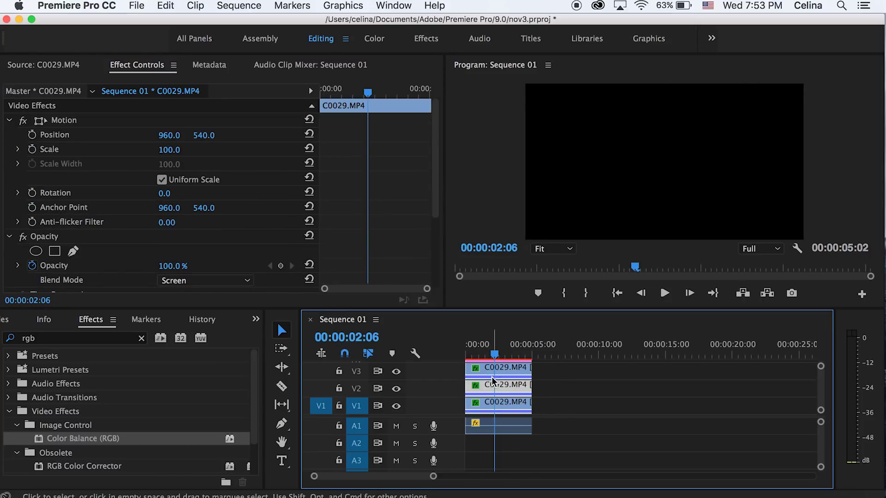
click(620, 410)
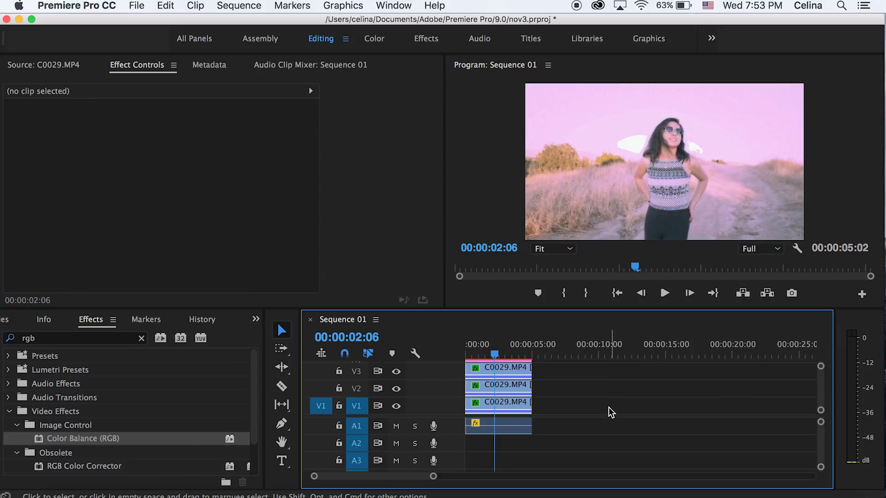
Set Green to 0 in the Color Balance (RGB) effect of the C0029.MP4 clip on V3
click(504, 372)
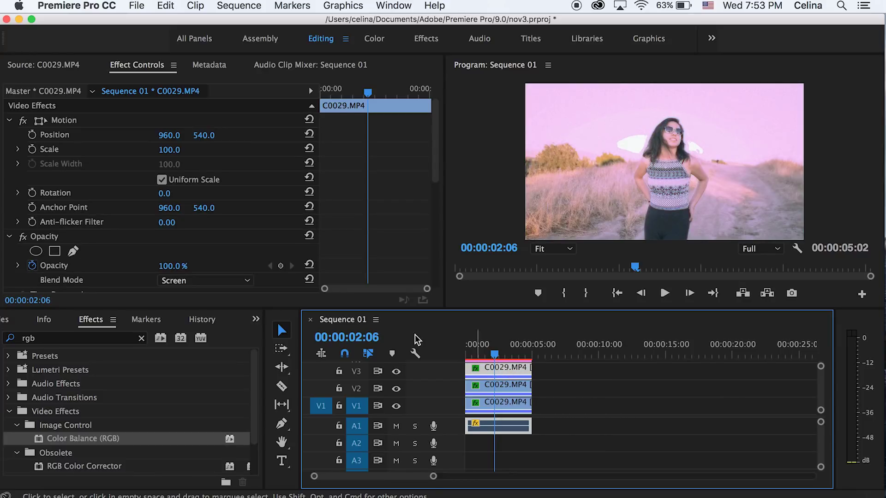
scroll(321, 223, down, 10)
scroll(291, 214, up, 3)
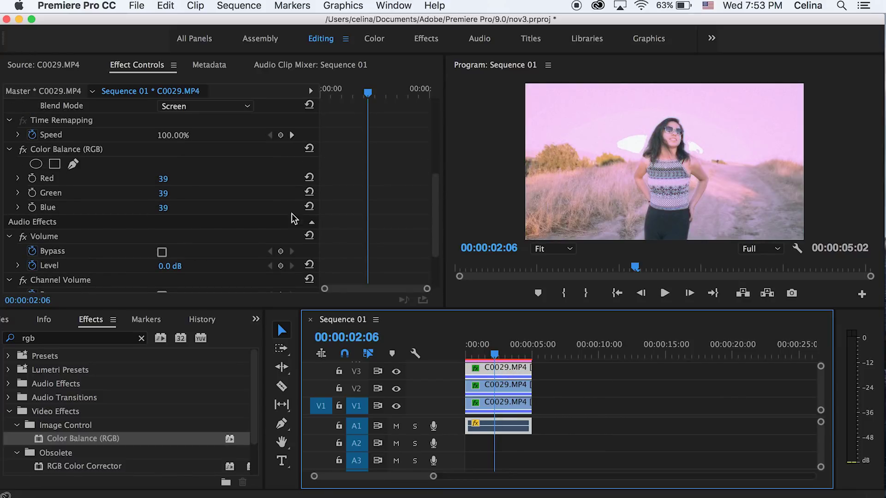
click(169, 193)
text(0)
key(Return)
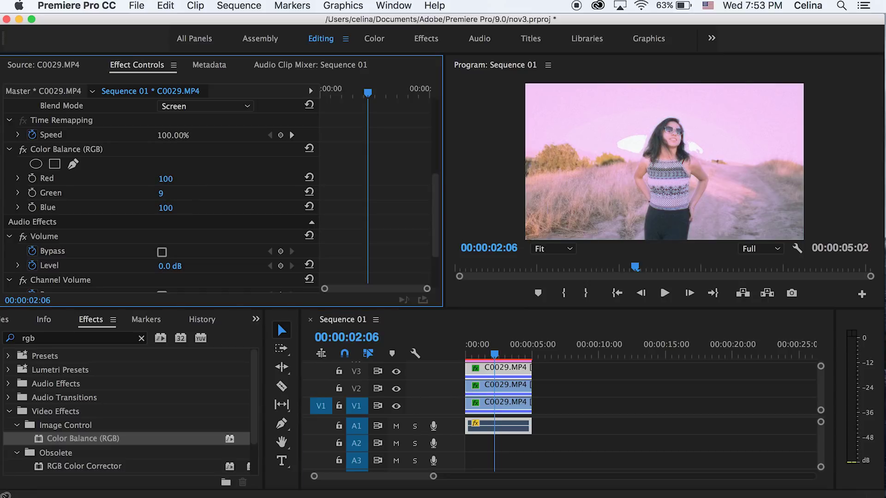
click(167, 193)
key(Return)
Set Red to 0 in the Color Balance (RGB) effect of the C0029.MP4 clip on V2
click(499, 385)
click(166, 240)
text(0)
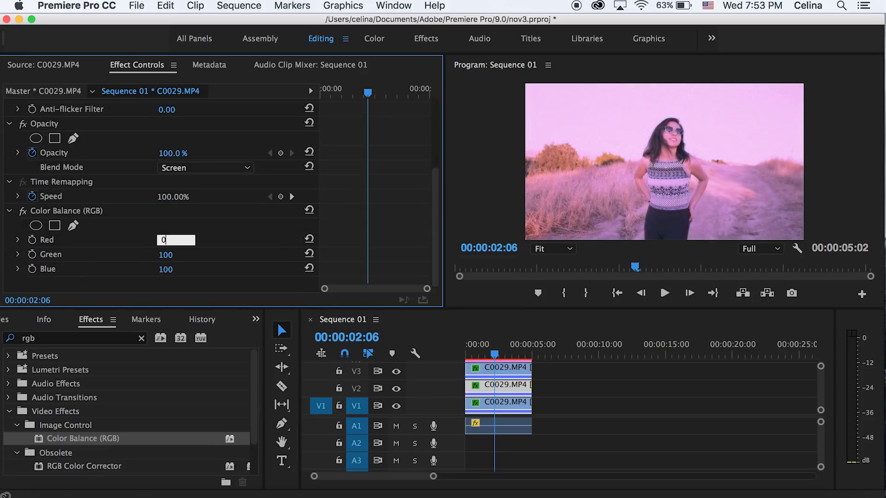
key(Return)
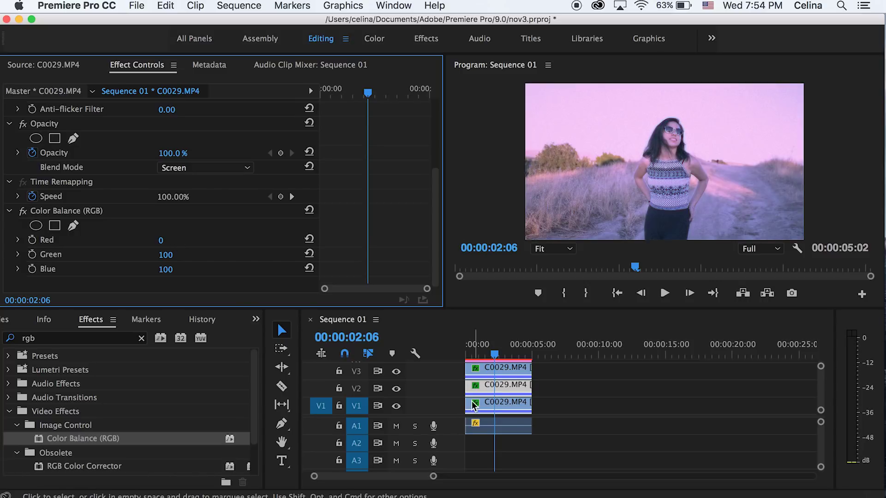
Offset the C0029.MP4 clip on V1 so it starts about two frames after the clips above it
scroll(438, 405, up, 3)
scroll(436, 401, up, 2)
click(501, 402)
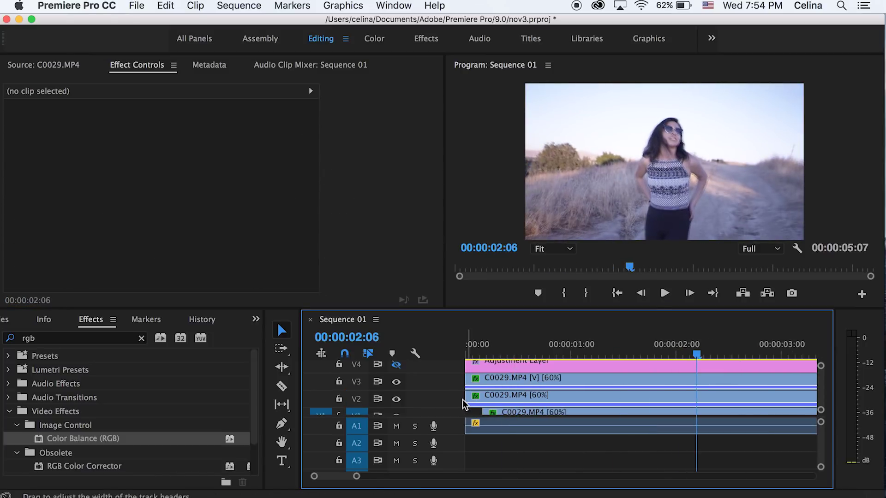
scroll(499, 385, down, 1)
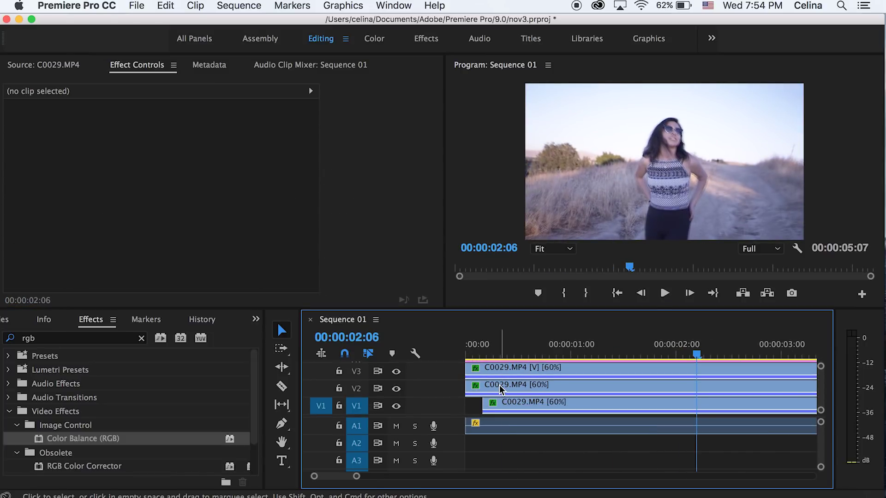
scroll(467, 403, up, 3)
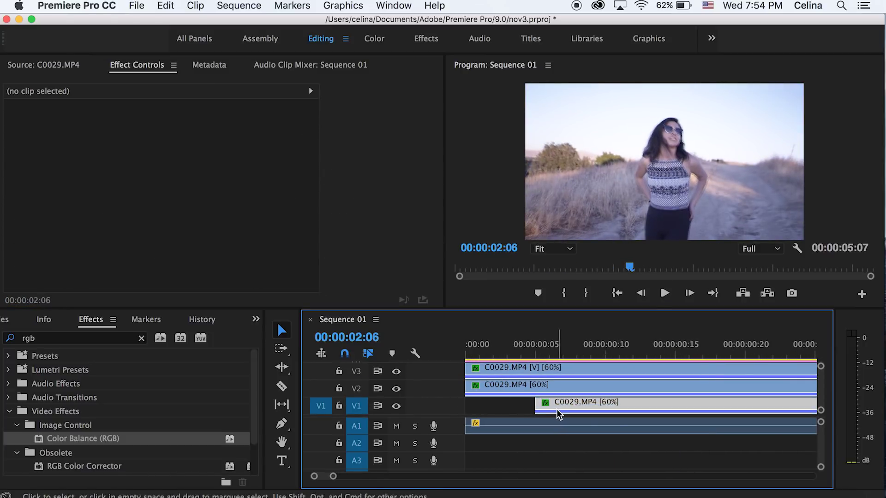
drag(557, 409, 513, 412)
scroll(515, 412, down, 2)
Play back the sequence from its beginning to check the color offset between the stacked clips
drag(501, 352, 451, 356)
key(space)
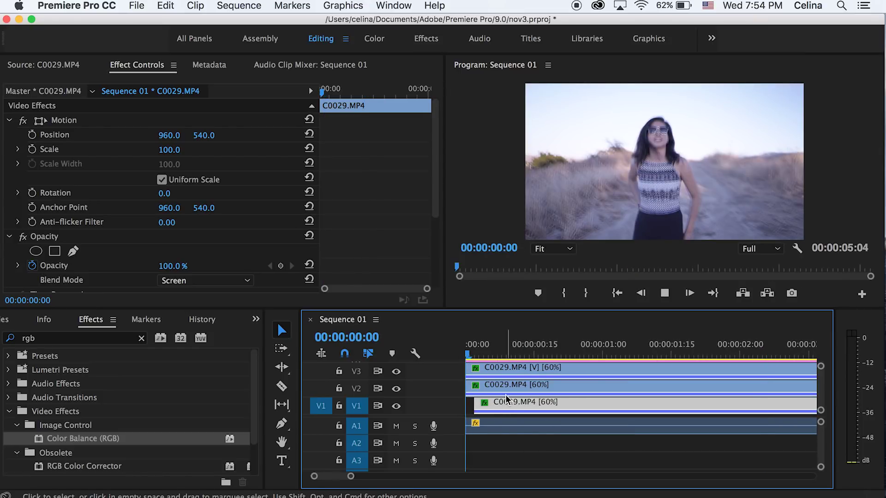
scroll(506, 400, down, 2)
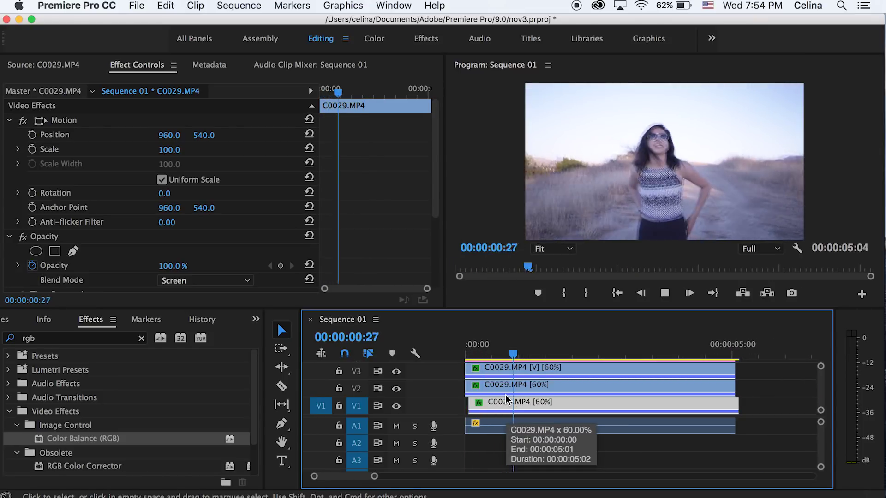
key(space)
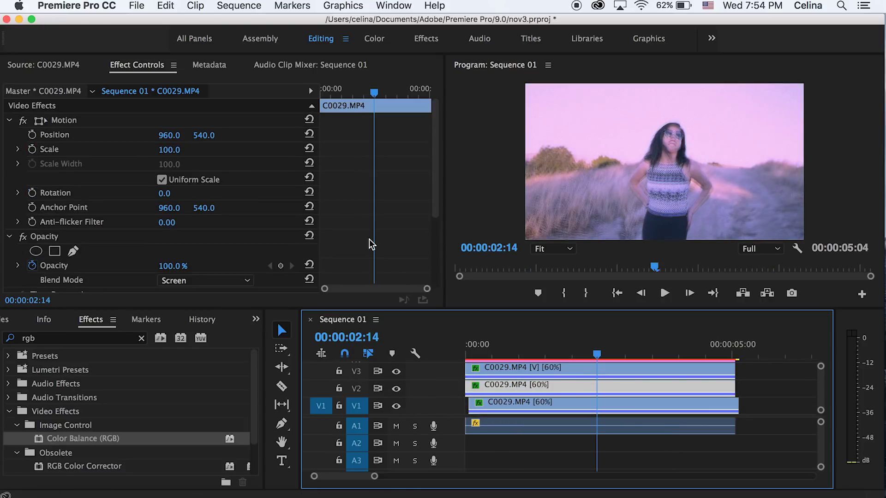
Set Green to 0 in the V2 clip's Color Balance (RGB) effect and preview the result
scroll(369, 238, down, 4)
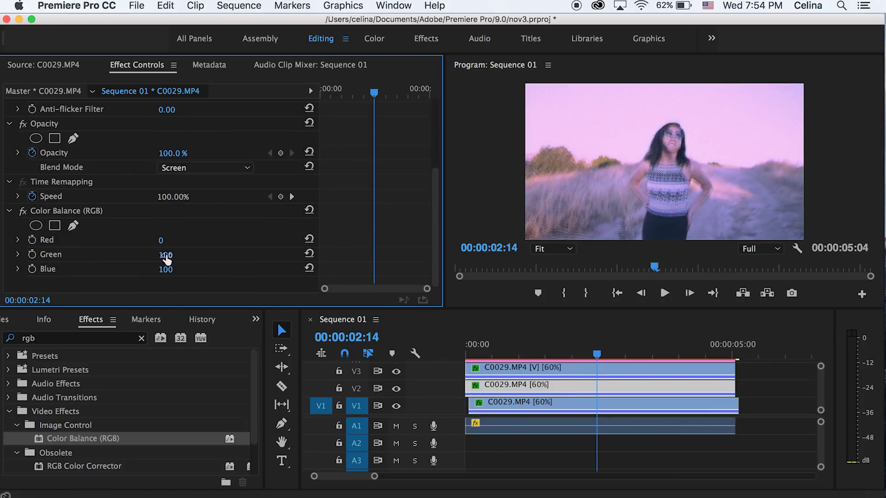
click(166, 256)
text(0)
key(Return)
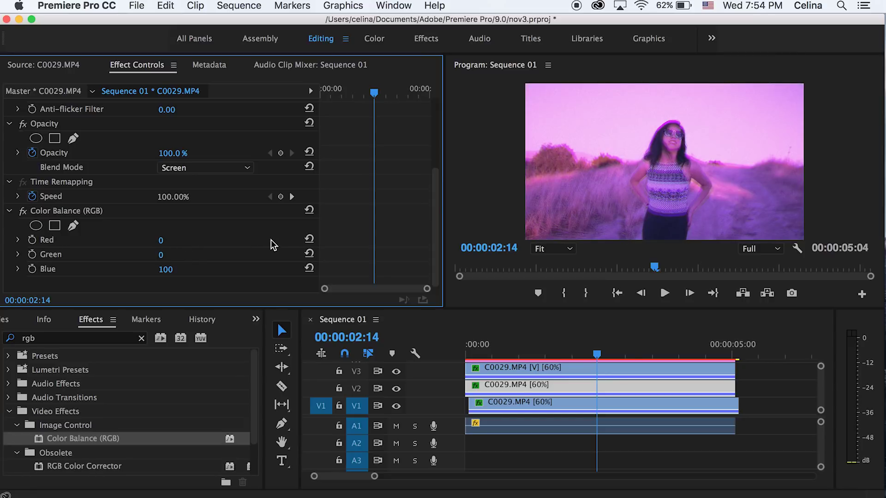
key(space)
key(space)
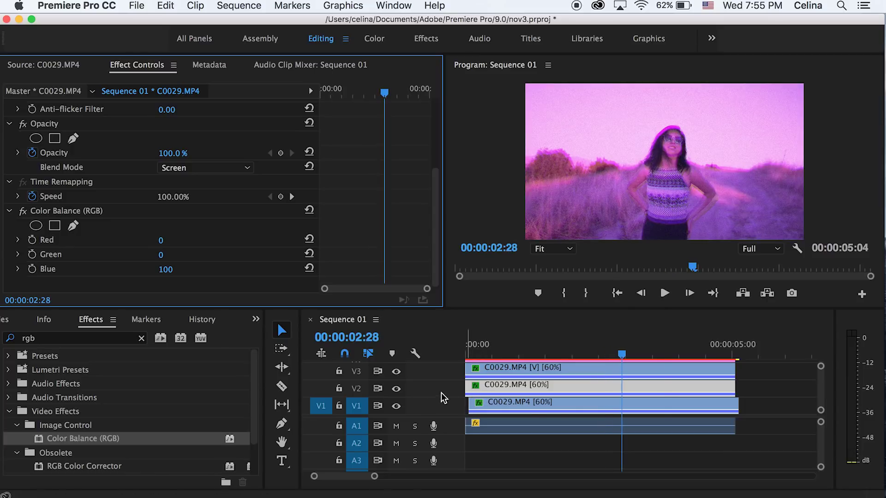
Set Blue to 0 in the V3 clip's Color Balance (RGB) effect, keeping Red at 100
key(=)
click(529, 387)
scroll(390, 231, down, 8)
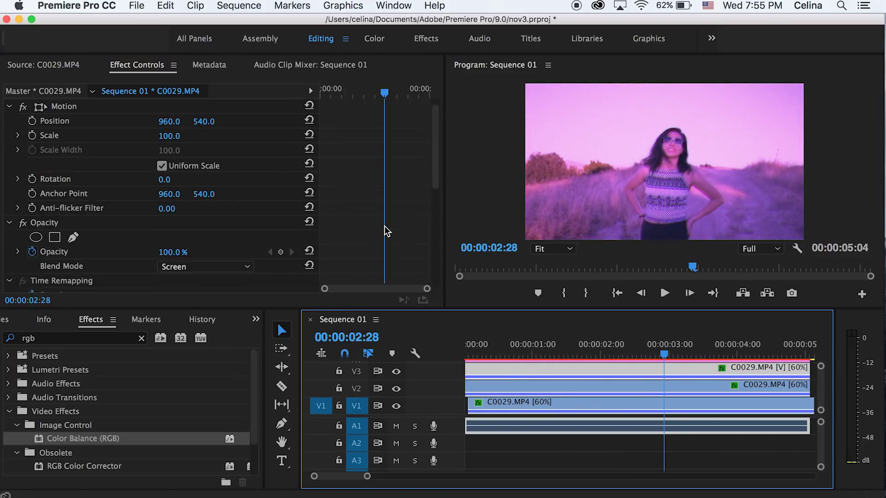
click(164, 109)
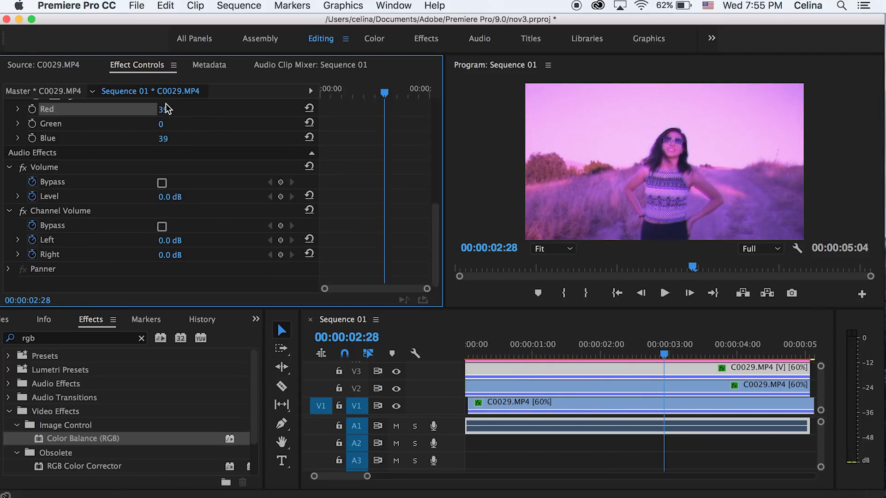
click(165, 137)
click(175, 137)
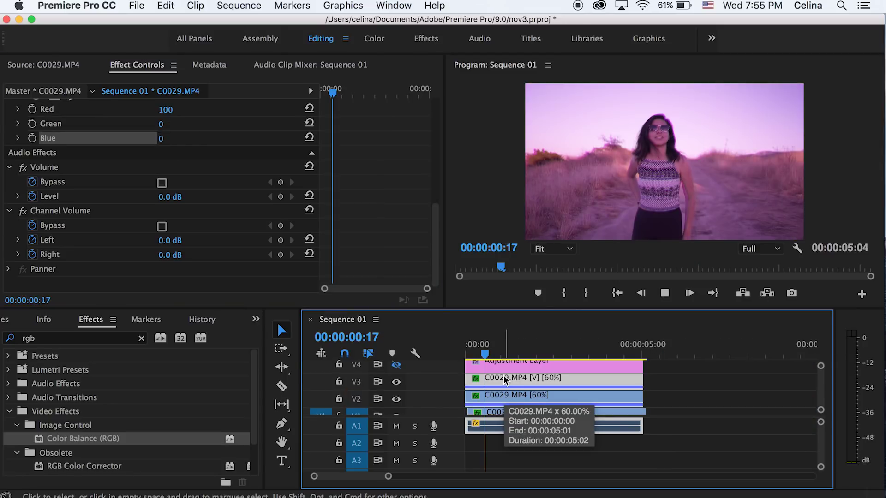
Play back the sequence to check the adjusted RGB split, and examine the start of the stacked clips
key(space)
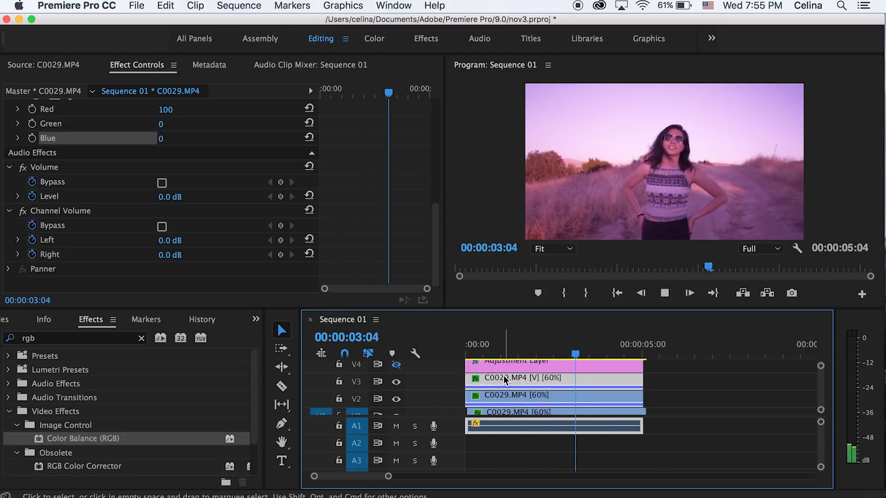
key(space)
scroll(450, 386, down, 1)
scroll(450, 385, up, 8)
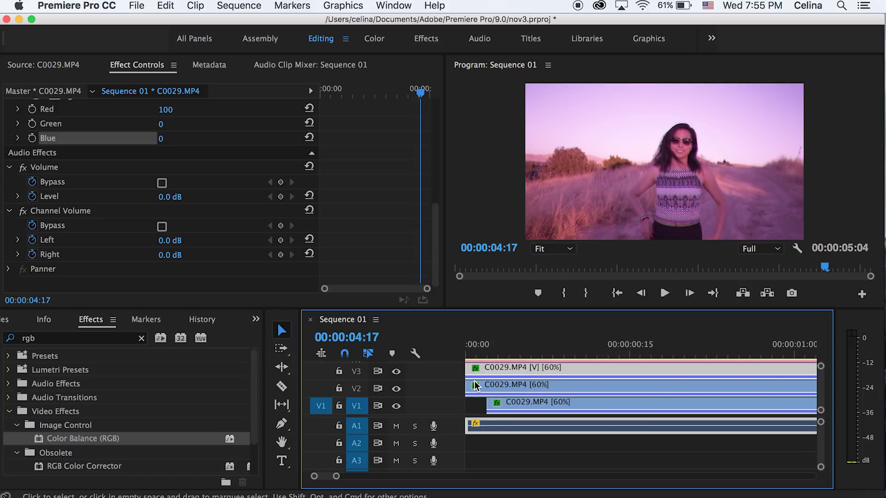
Return the playhead to the start of the sequence and undo the last two changes
drag(488, 351, 480, 350)
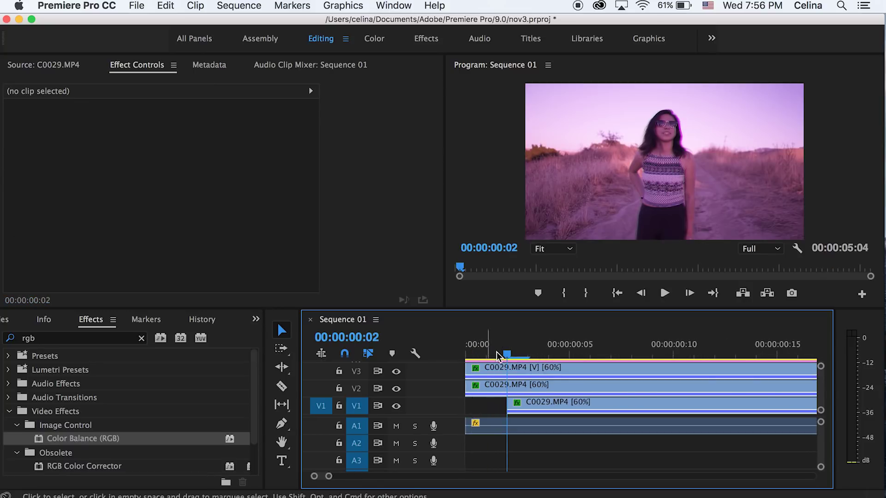
drag(489, 351, 485, 347)
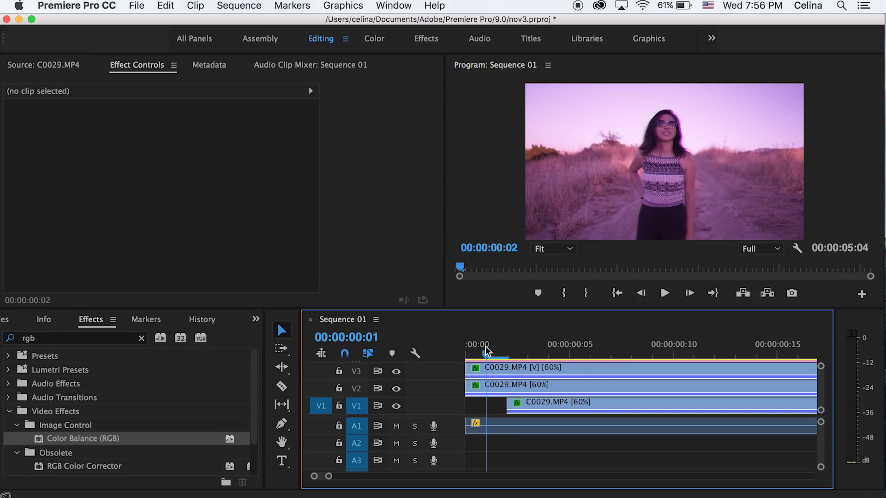
key(Home)
key(super+z)
key(super+z)
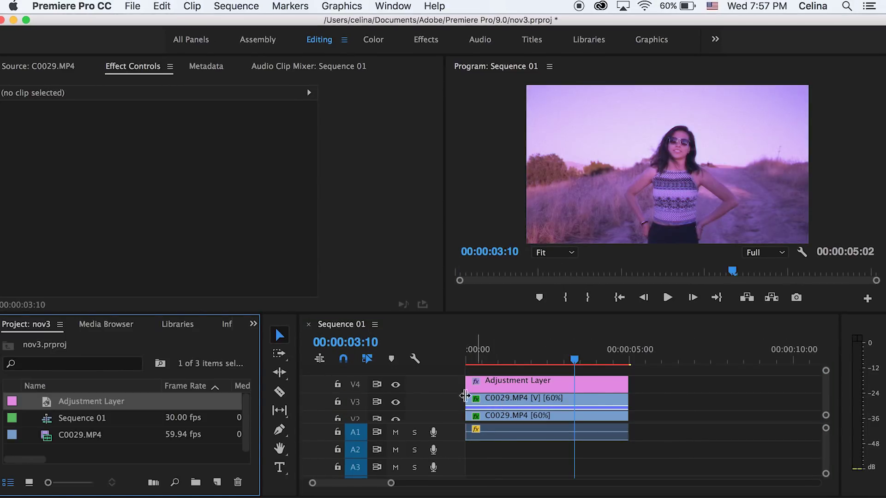
Create a black color matte named Color Matte at 1920 x 1080 and 30.00 fps with square pixels
click(223, 480)
click(221, 455)
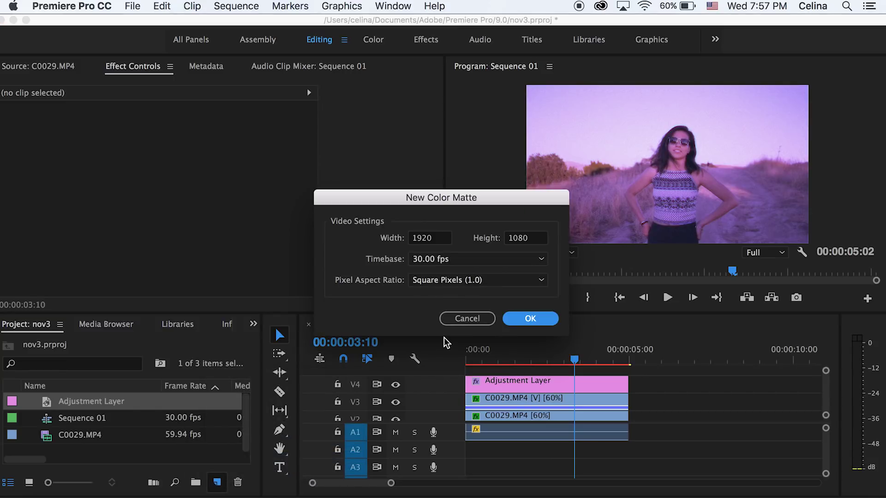
click(512, 319)
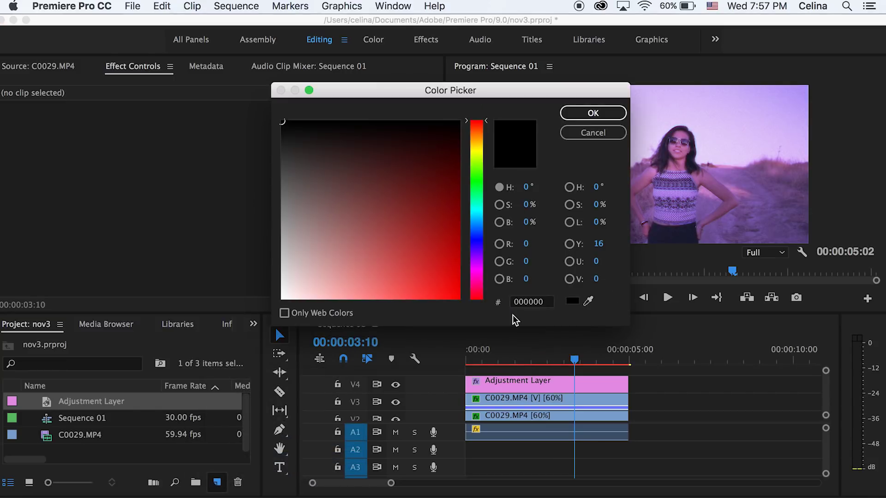
drag(429, 137, 520, 98)
click(593, 113)
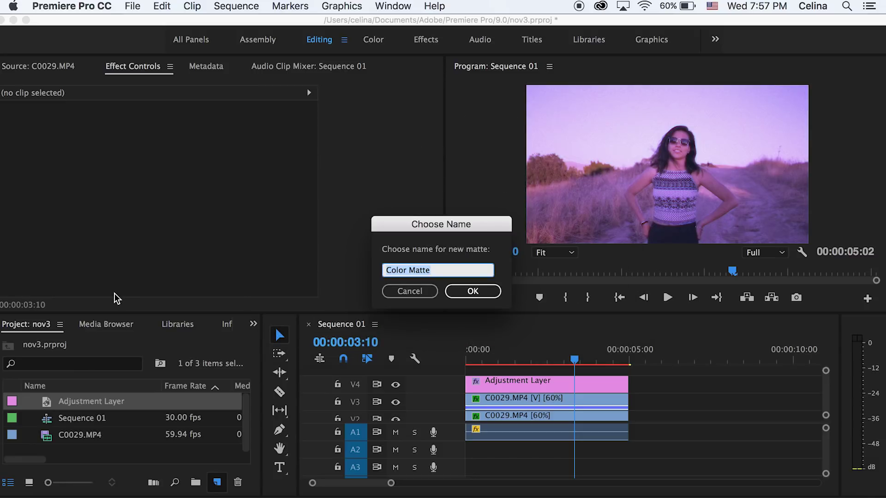
click(496, 291)
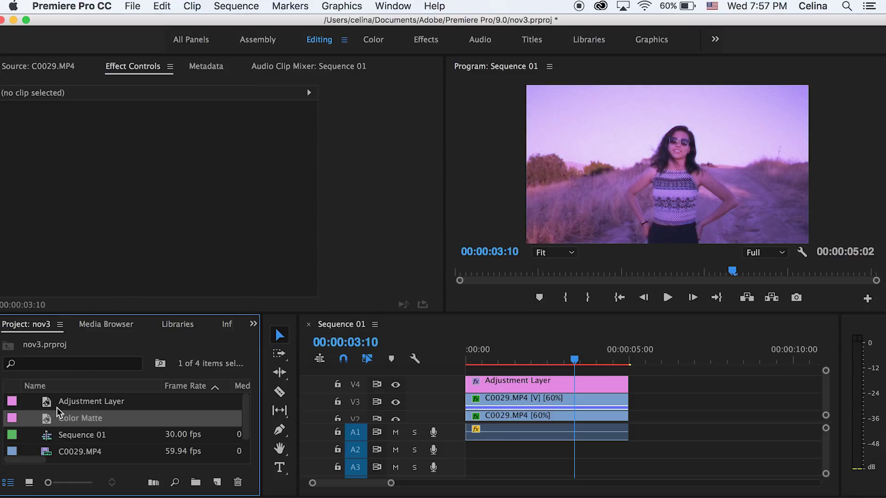
Place the Color Matte on V5 above the adjustment layer, matching its length to the sequence at about five seconds
drag(49, 421, 630, 381)
click(482, 359)
click(609, 380)
scroll(145, 329, down, 5)
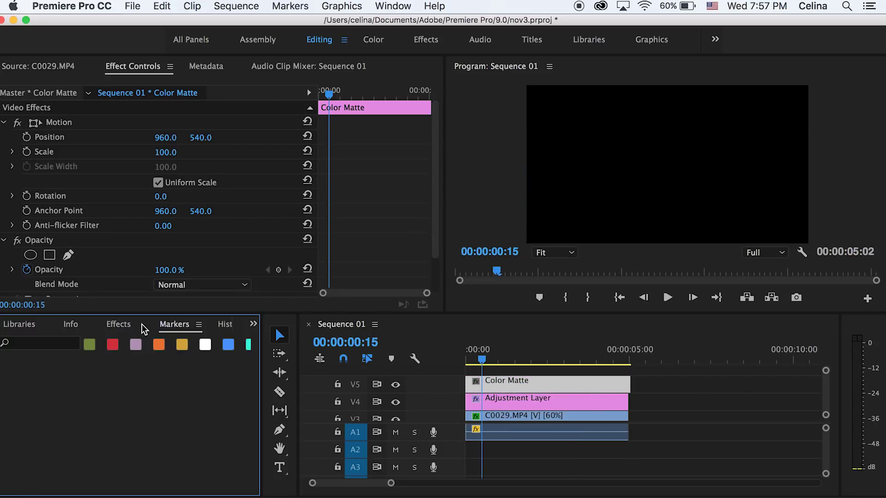
Apply the Crop effect to the Color Matte on V5 and set its Left crop to 85%
click(114, 327)
click(69, 343)
text(crop)
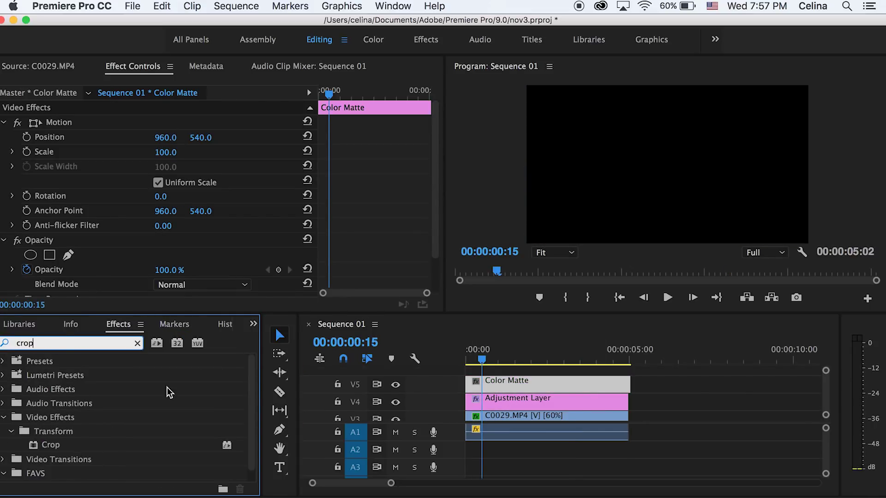
drag(40, 444, 349, 213)
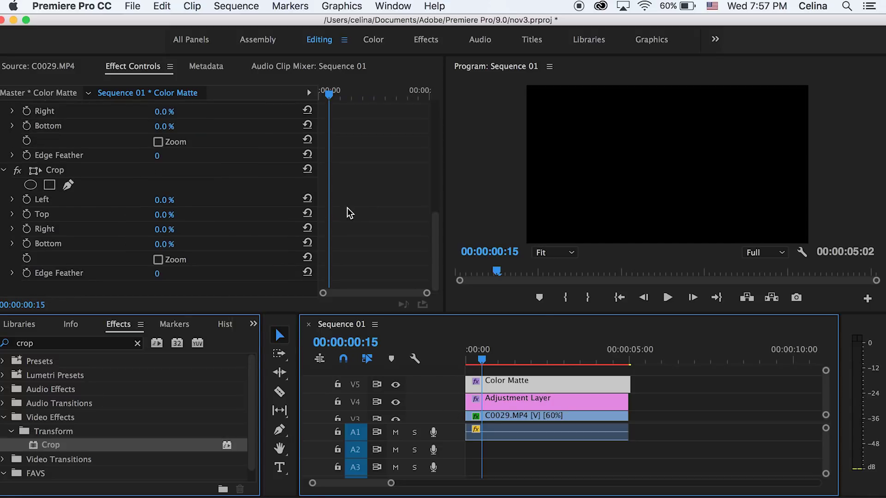
click(167, 205)
drag(172, 202, 169, 201)
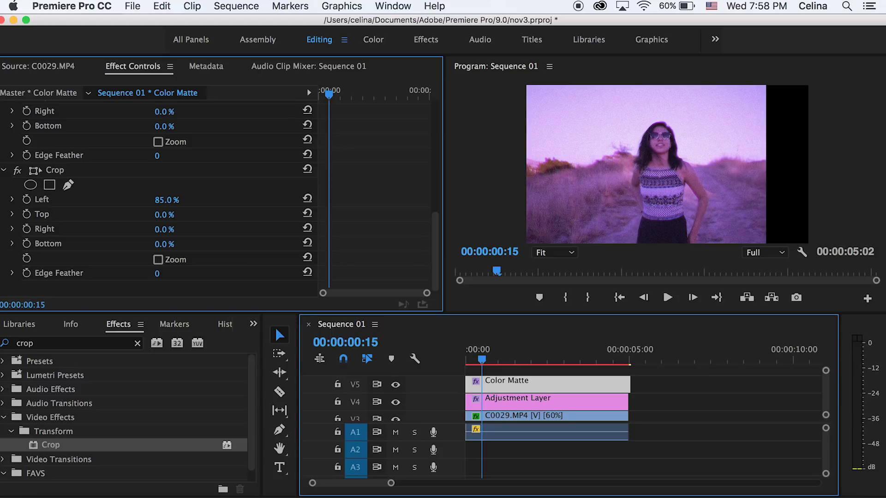
Duplicate the Color Matte onto V6, reset the copy's Left crop to 0%, and set its Right crop to 85%
drag(501, 384, 501, 376)
scroll(297, 233, down, 10)
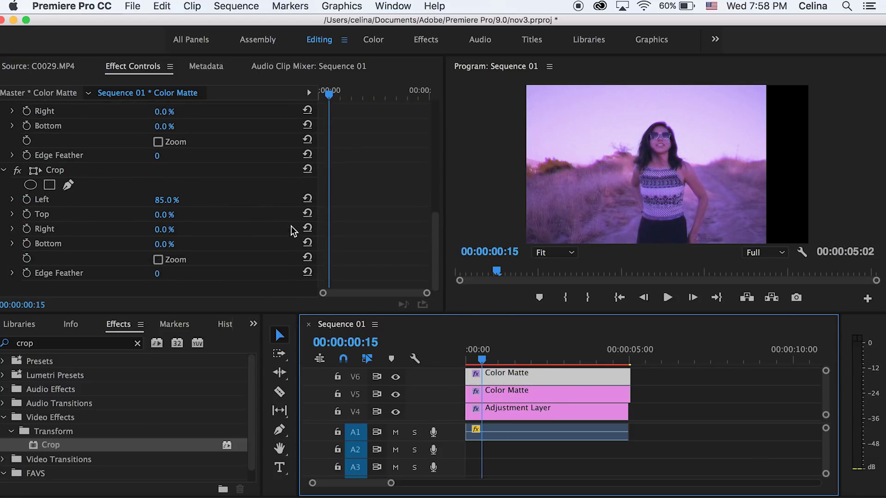
click(308, 199)
click(164, 229)
text(85)
key(Return)
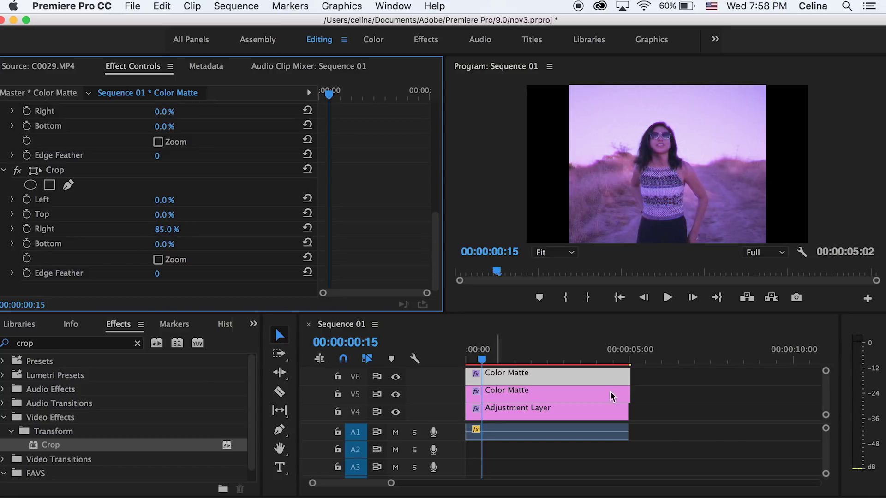
Set the Faded Film of the V4 adjustment layer to 33 and play back the sequence to check the look
key(space)
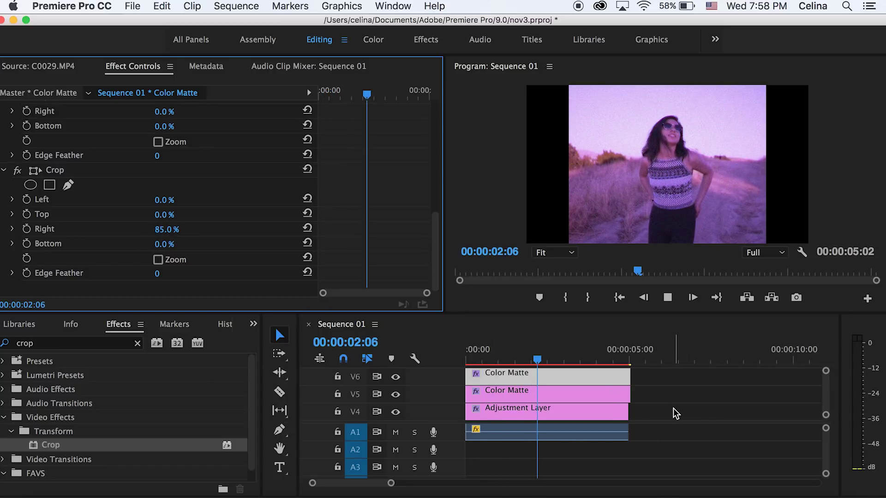
key(space)
click(538, 417)
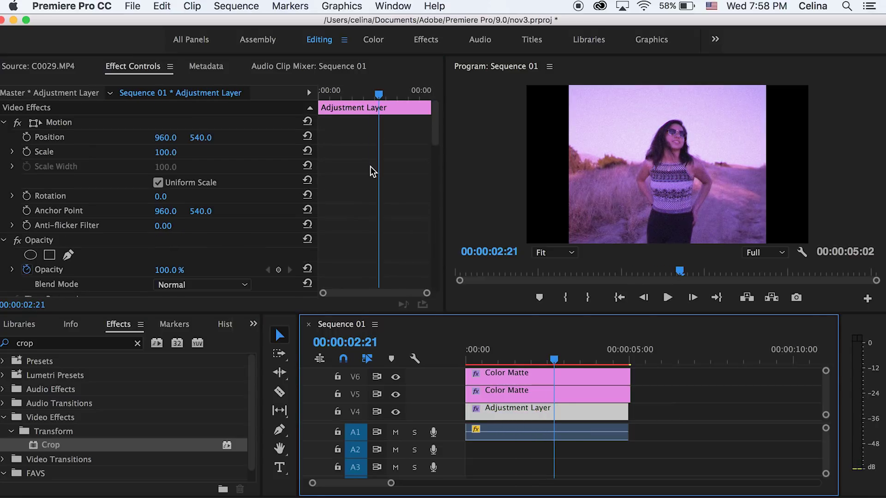
scroll(373, 172, down, 8)
mouse_move(162, 179)
mouse_down()
mouse_move(169, 180)
mouse_move(152, 181)
mouse_move(166, 180)
mouse_up()
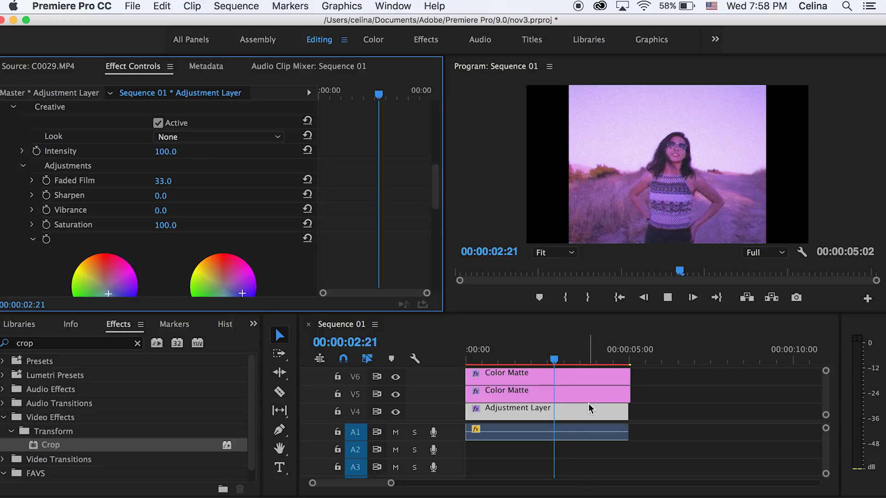
key(space)
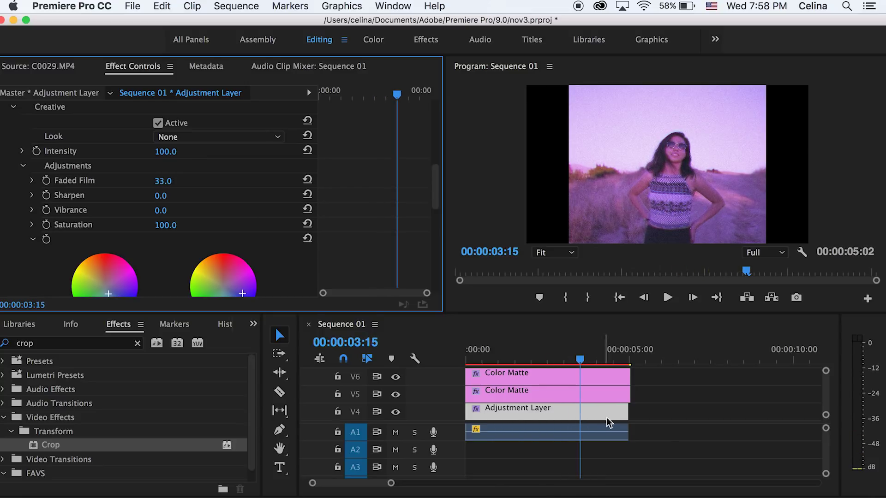
click(667, 400)
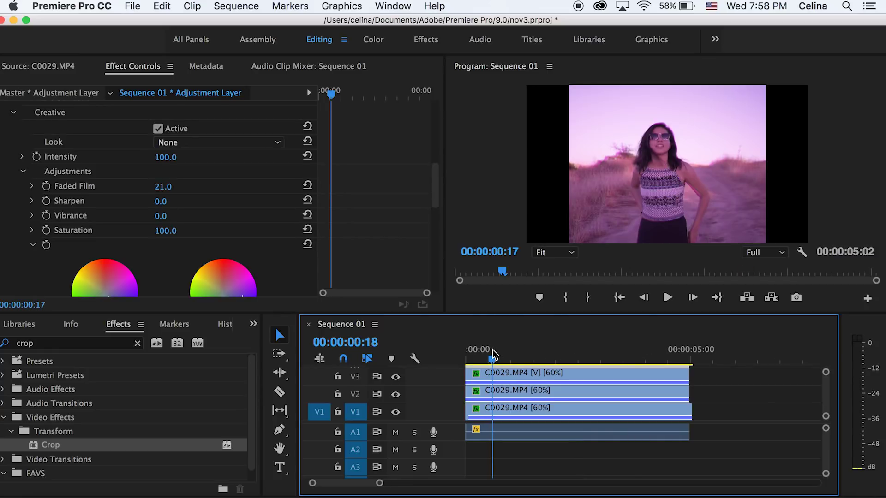
Nest the three C0029.MP4 clips on V1 to V3 with their audio as Nested Sequence 01
drag(491, 354, 512, 354)
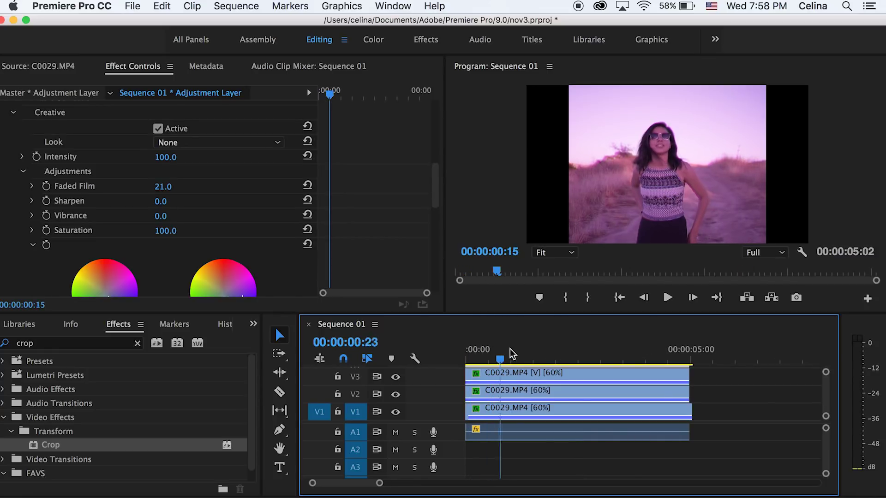
drag(692, 410, 603, 374)
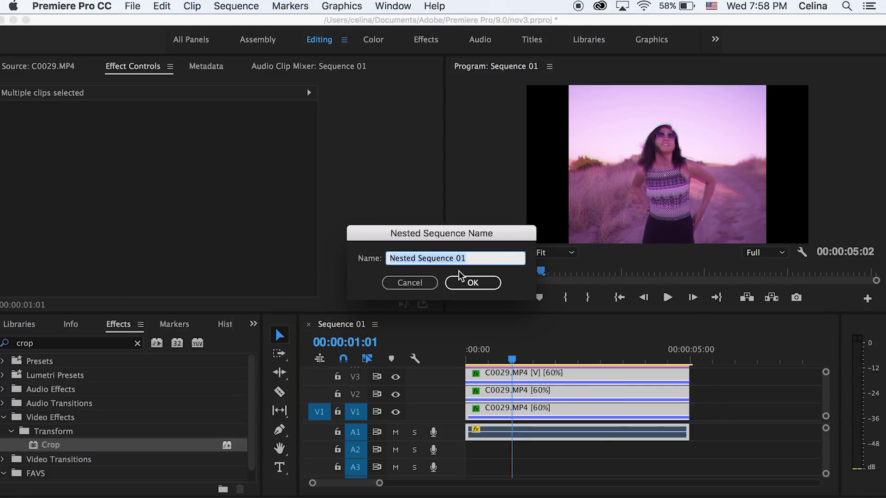
click(471, 282)
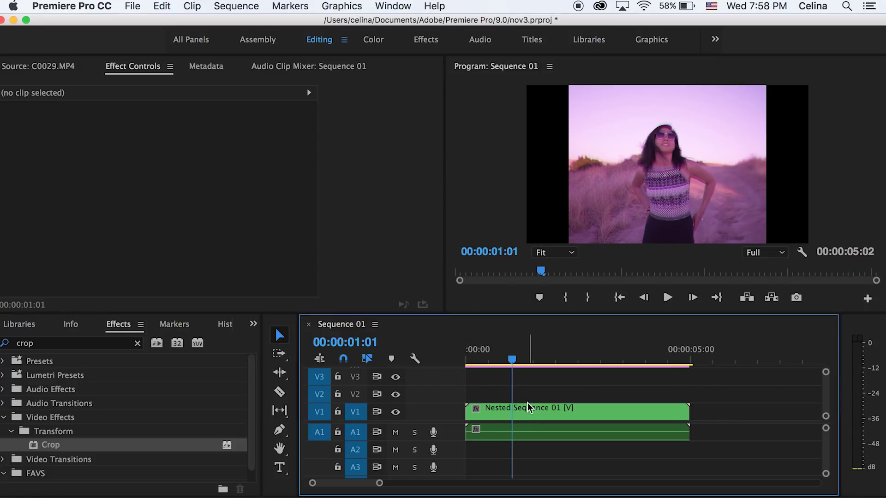
Animate the nested sequence's Scale with two keyframes, from 100 up to about 106, and preview the zoom
click(528, 408)
mouse_move(341, 94)
mouse_down()
mouse_move(332, 93)
mouse_move(358, 95)
mouse_up()
click(26, 151)
drag(166, 152, 169, 152)
drag(356, 152, 372, 152)
drag(356, 95, 332, 94)
key(space)
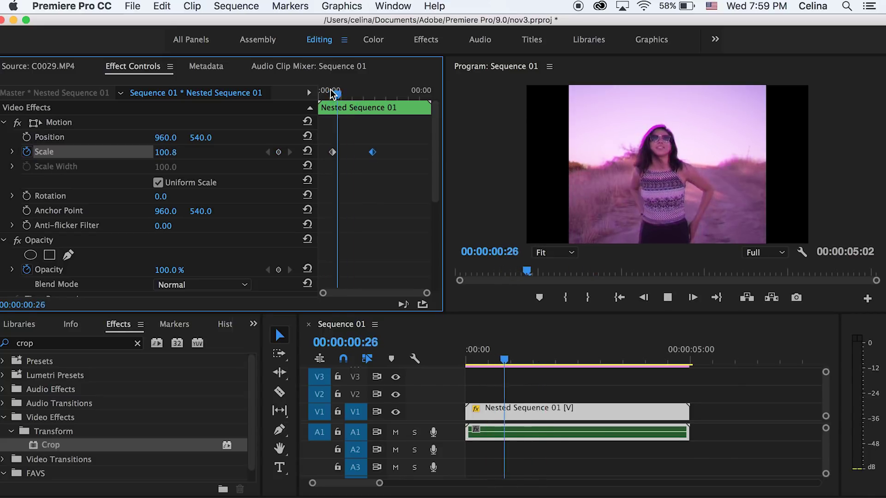
key(space)
Move the second Scale keyframe earlier, to about 00:00:01:18, for a faster zoom, and play it back
drag(372, 152, 355, 152)
click(332, 94)
key(space)
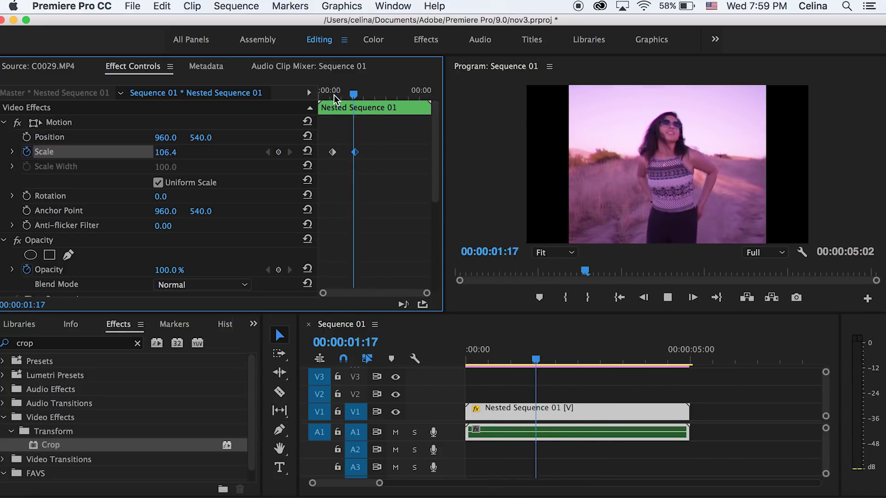
key(space)
Add a Scale keyframe of 100 at 00:00:02:14 and a larger one at 00:00:03:11, and play back from near the start
drag(176, 153, 169, 152)
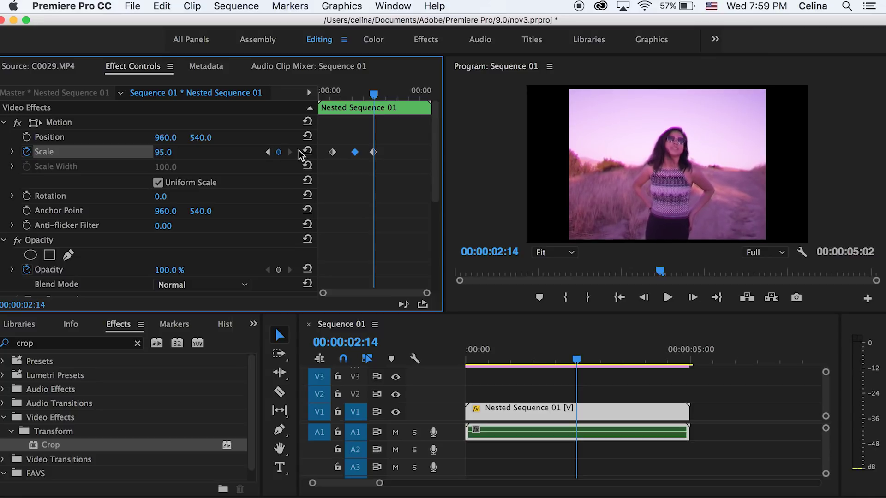
click(306, 151)
drag(375, 95, 395, 95)
click(195, 157)
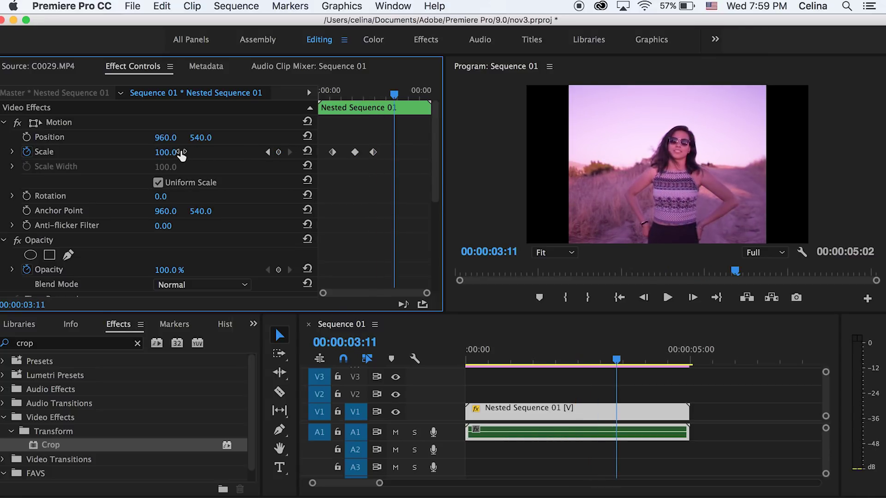
drag(175, 153, 187, 153)
click(324, 95)
key(space)
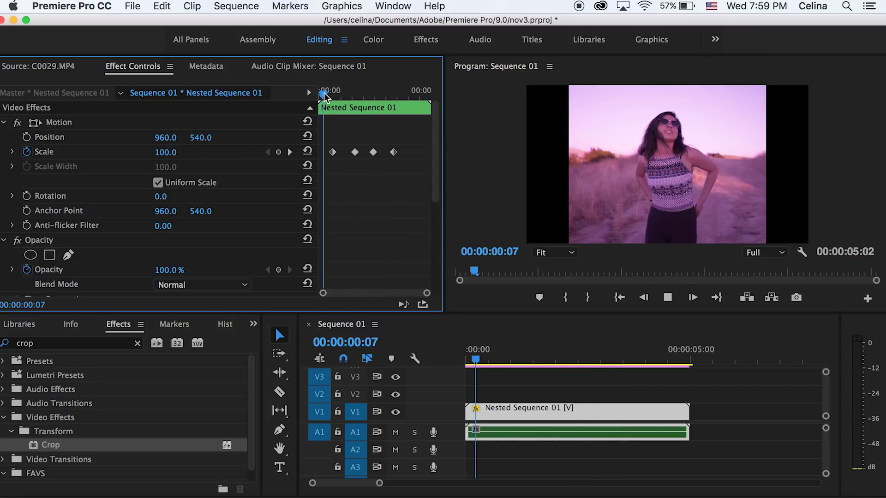